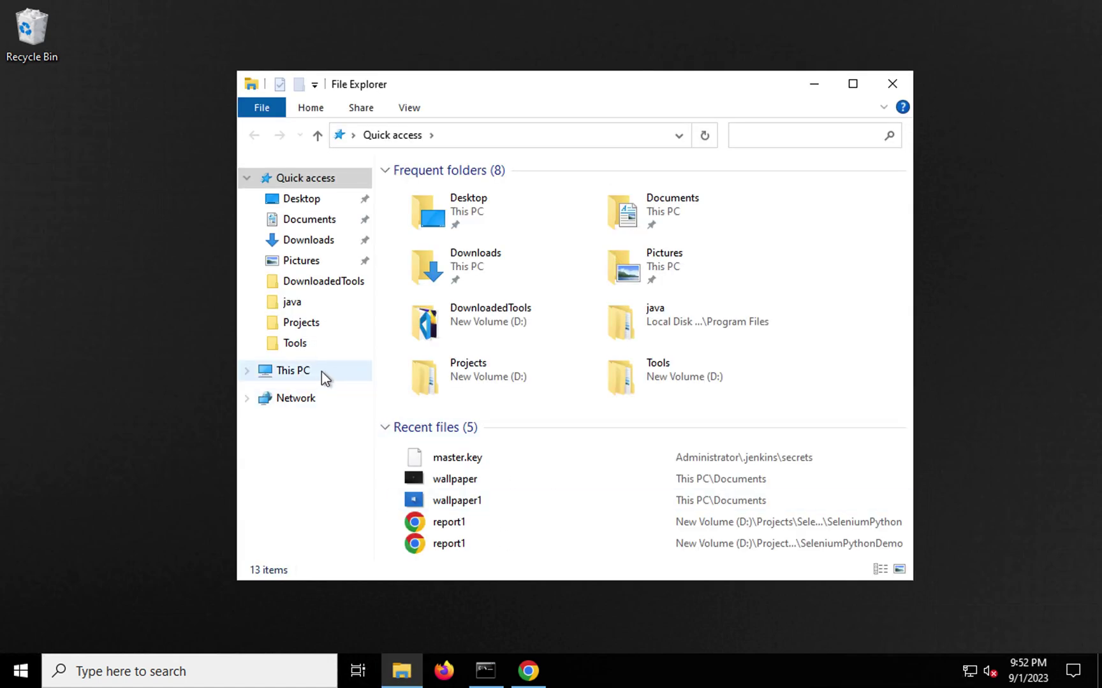
Go from This PC to C:\Users\Administrator and select the .jenkins folder.
left_click(304, 373)
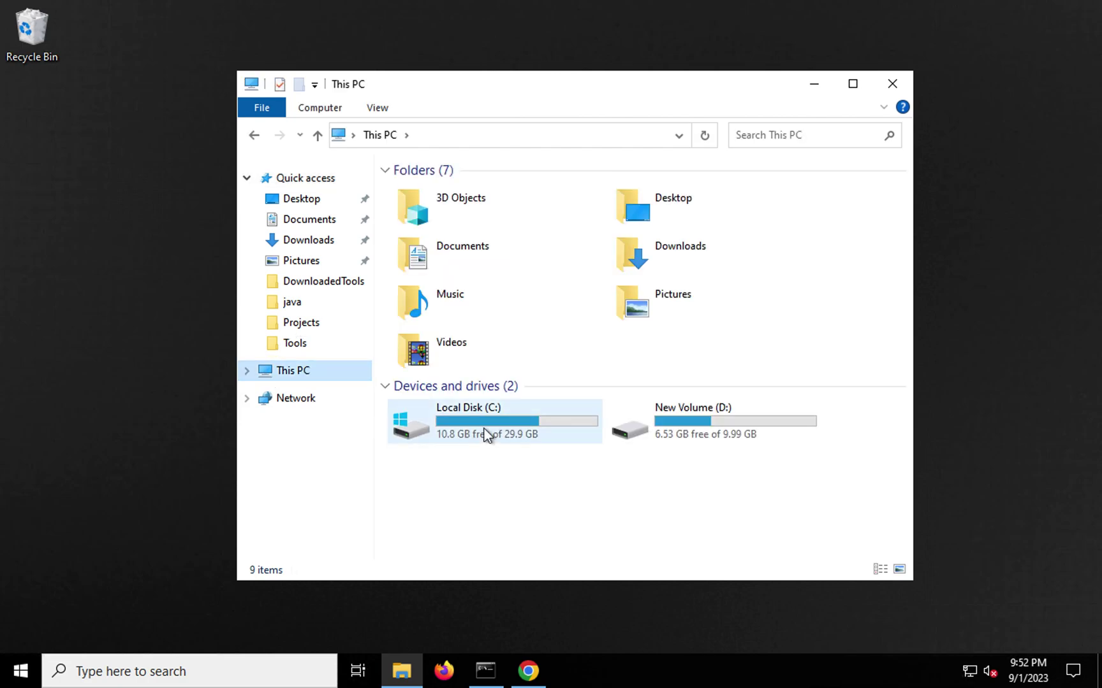
double_click(507, 435)
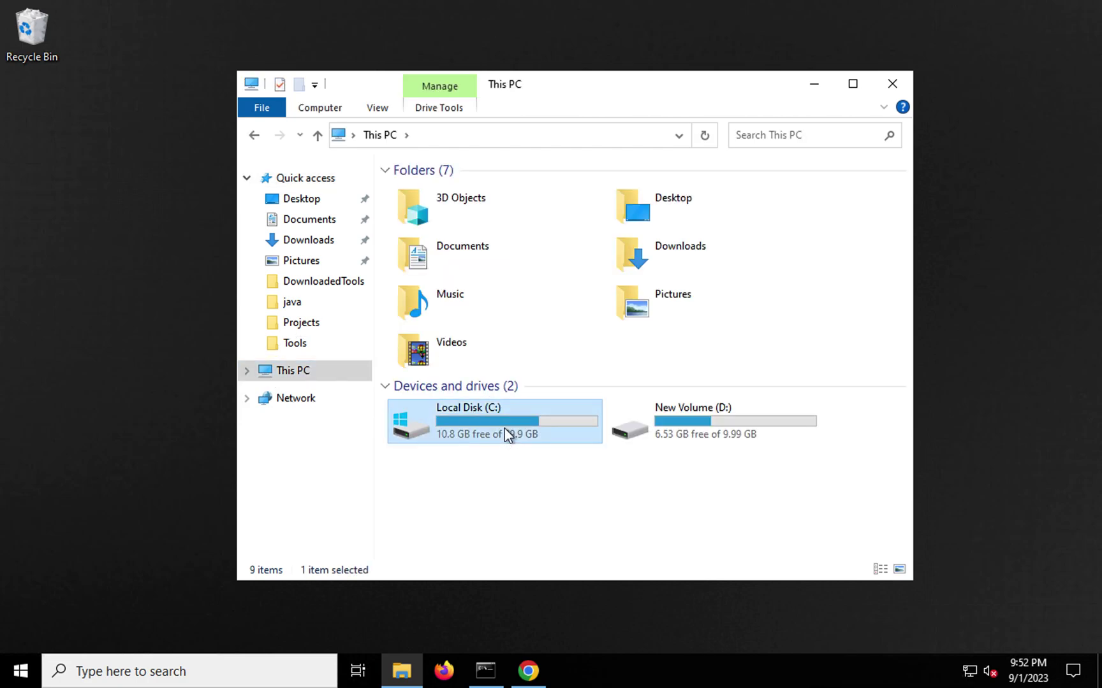
double_click(424, 263)
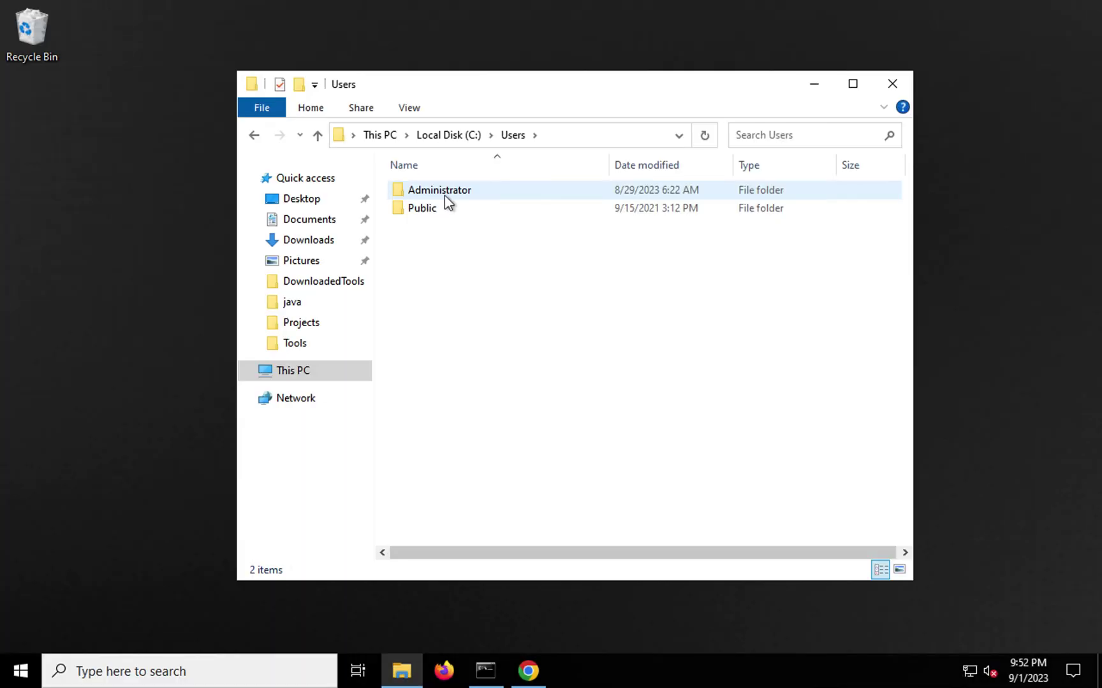
double_click(445, 195)
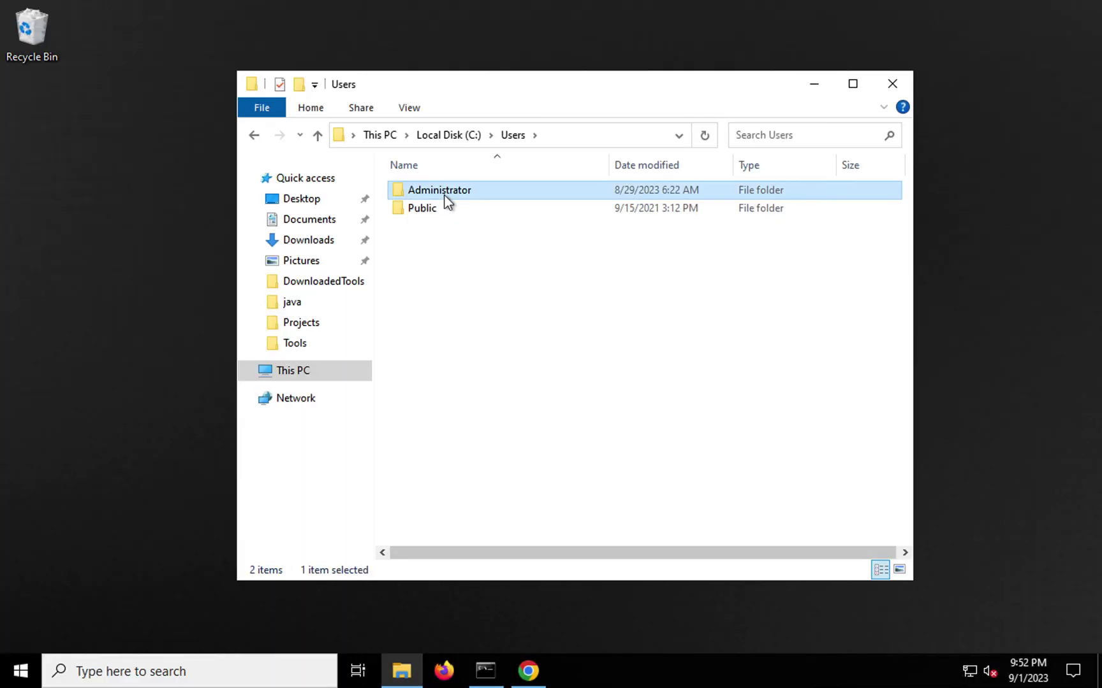
left_click(424, 211)
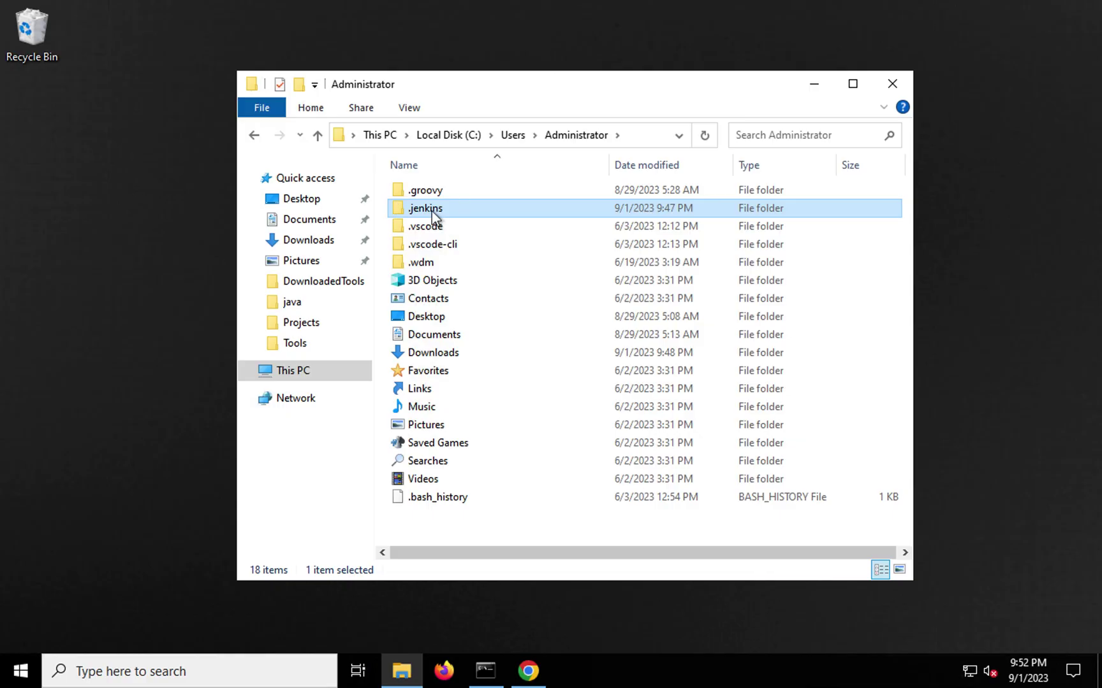
Browse .jenkins > jobs > My 1st Job > builds, then return to the .jenkins folder.
double_click(430, 211)
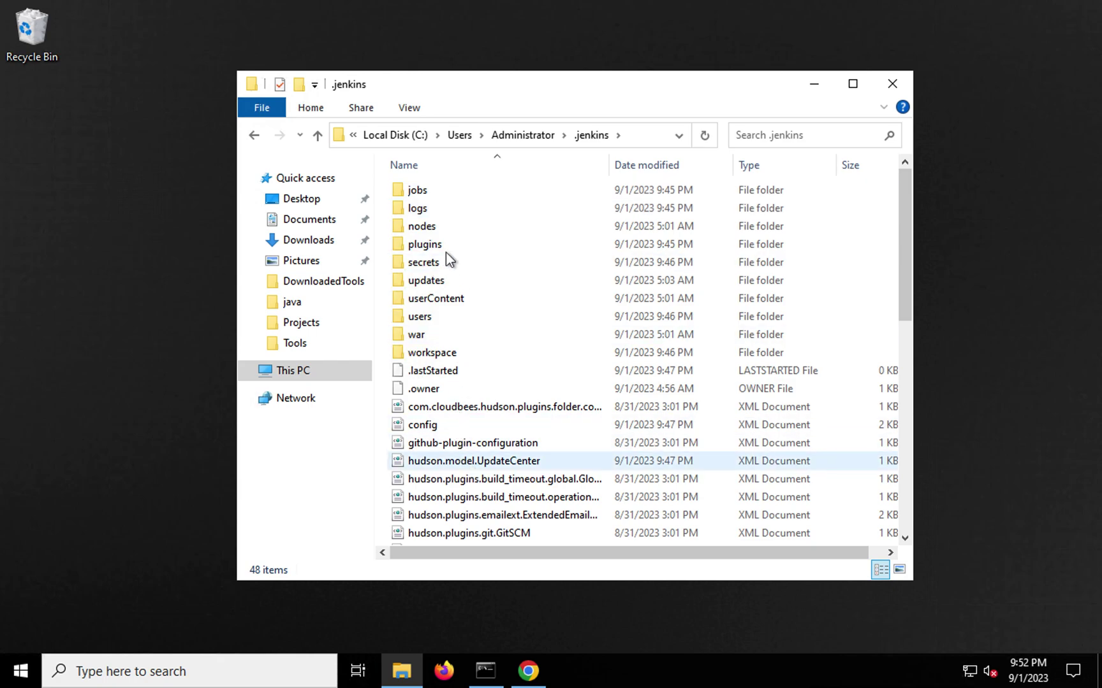
double_click(421, 193)
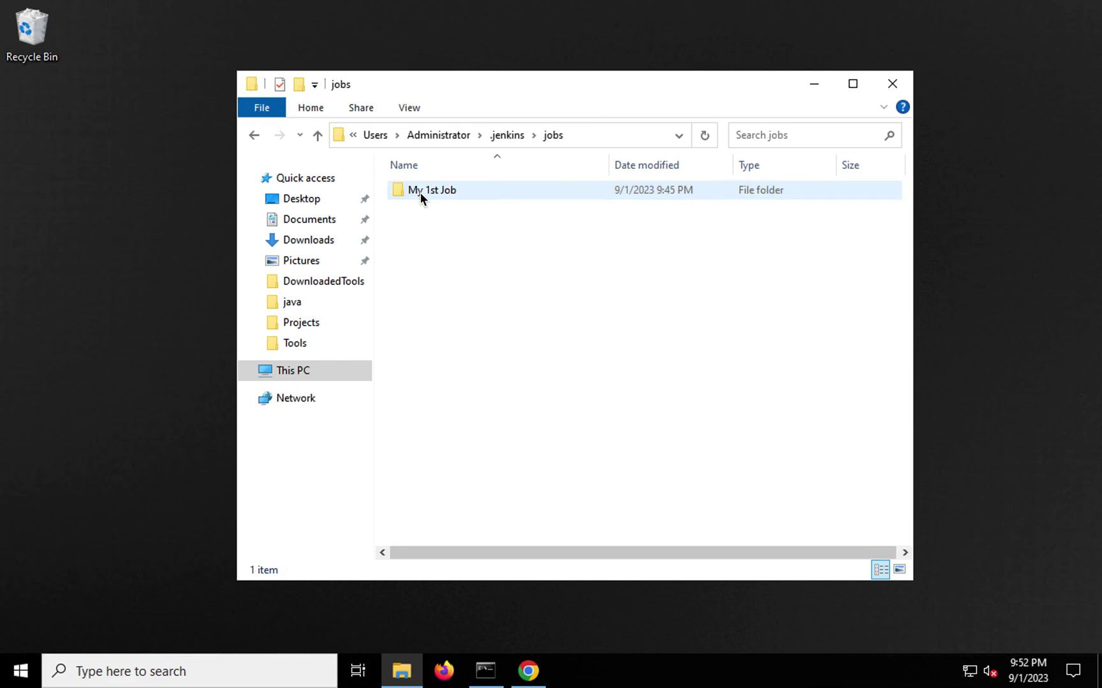
double_click(451, 198)
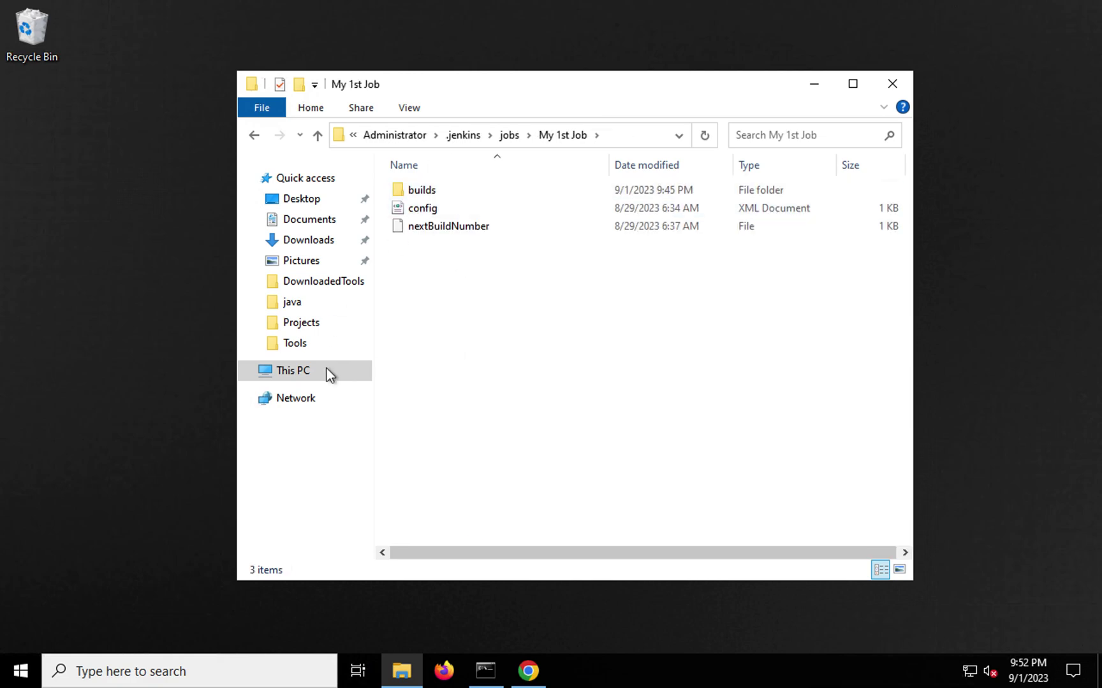
double_click(443, 190)
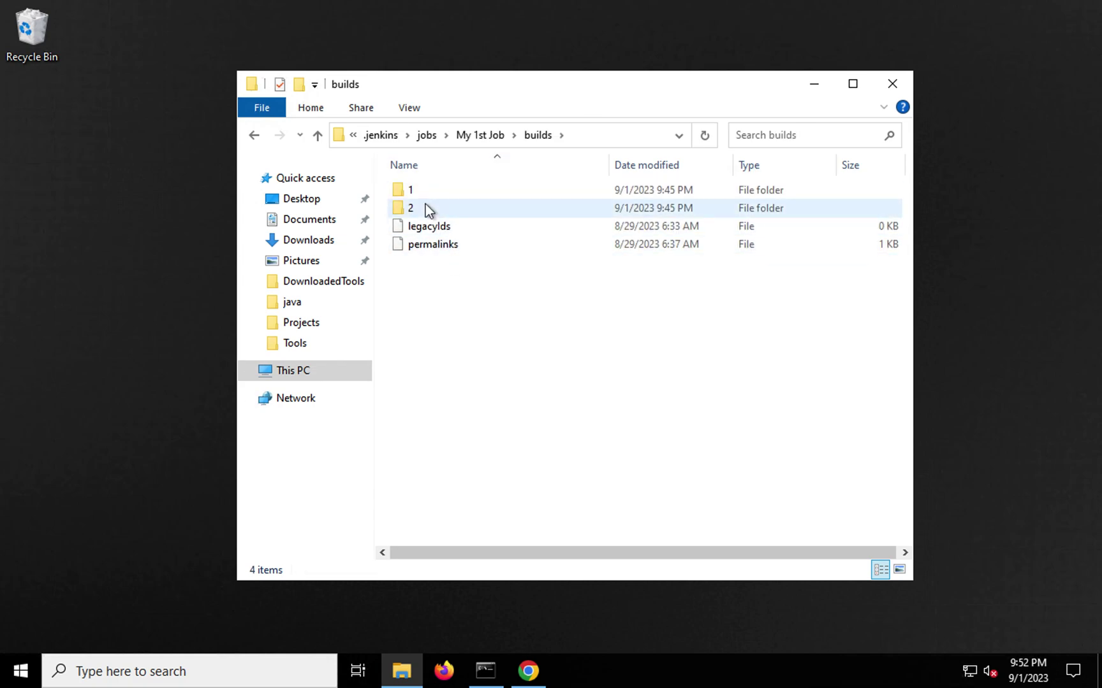
left_click(382, 136)
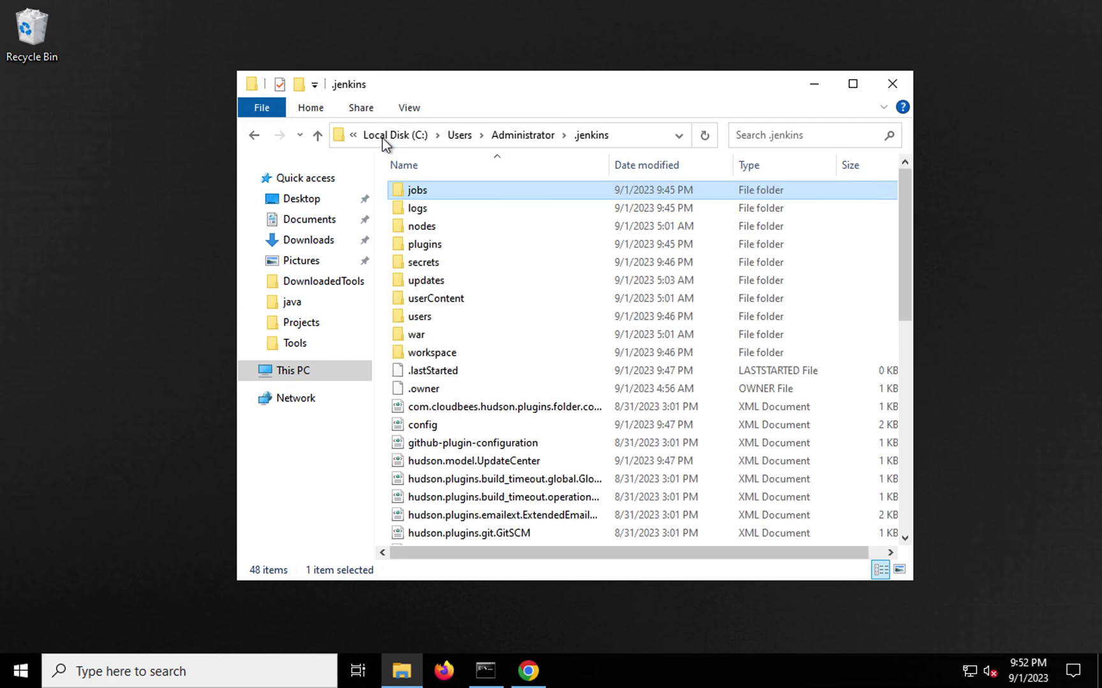
Return to the Administrator folder and reveal the slide's workspace and default-location sentences.
left_click(507, 137)
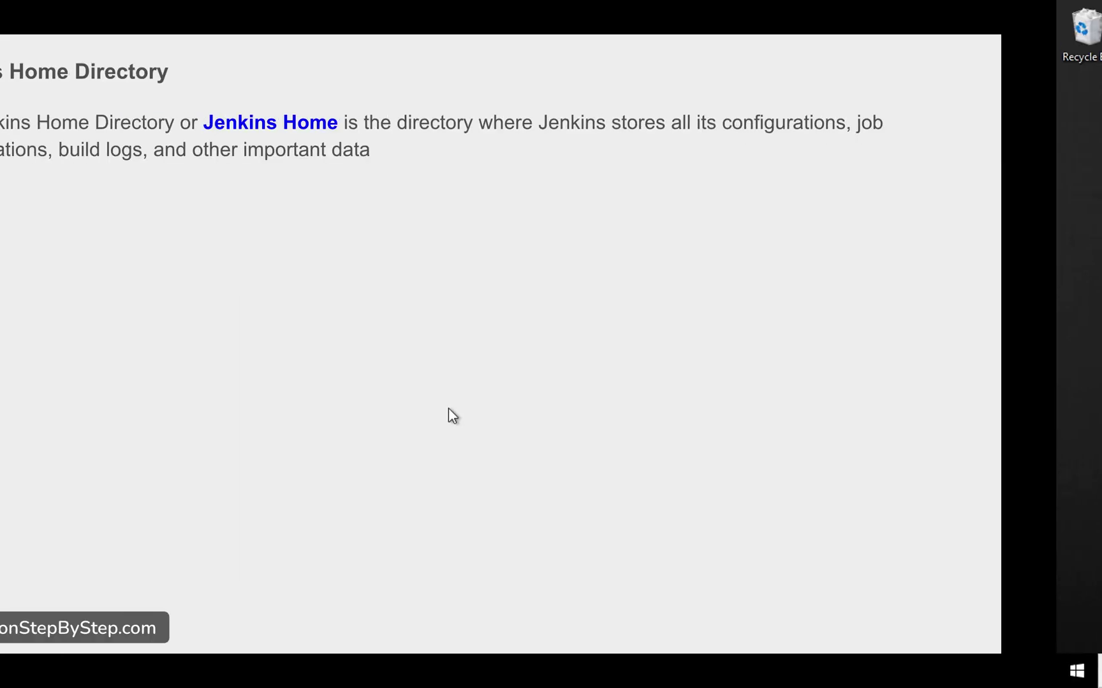
left_click(630, 407)
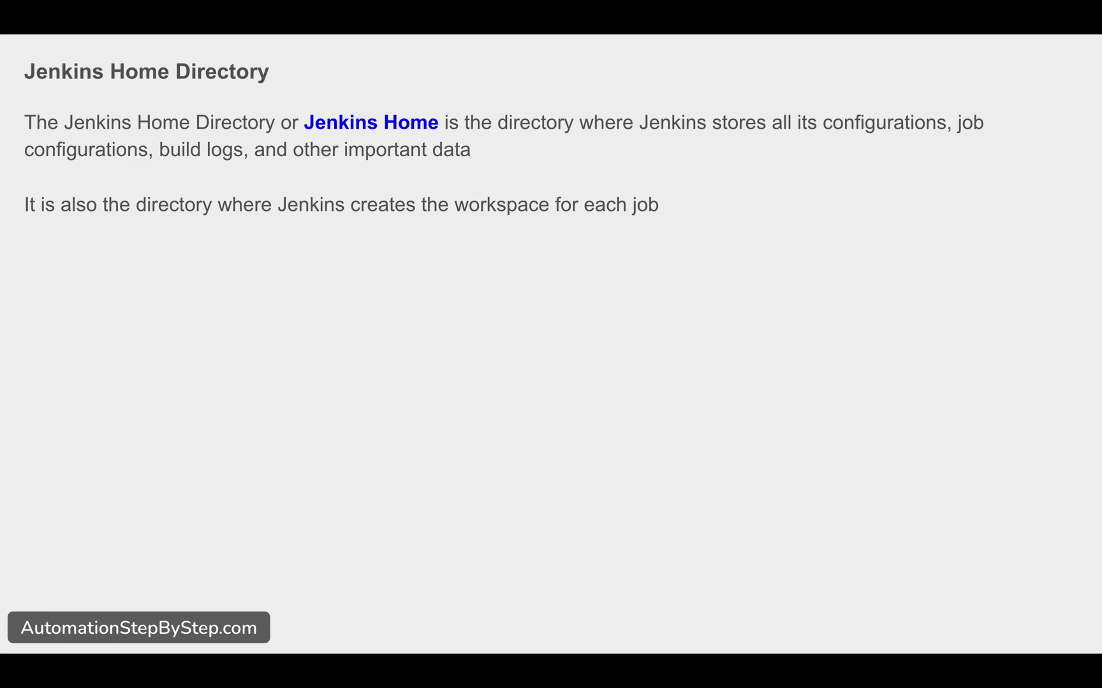
left_click(700, 398)
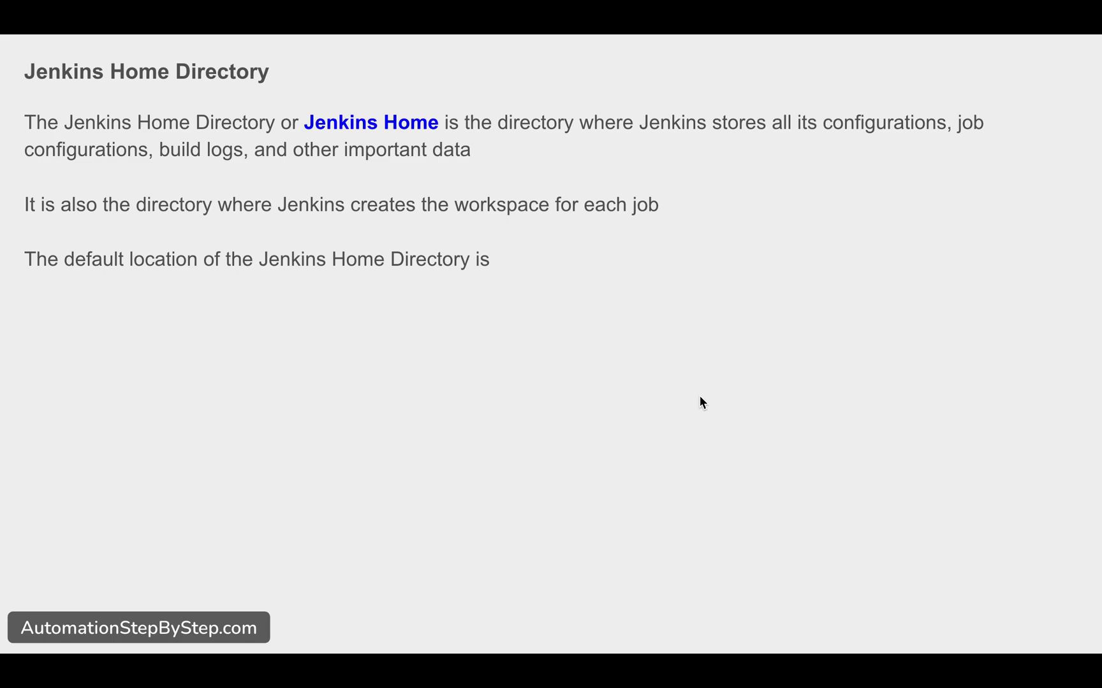
Reveal the Linux/macOS and Windows home paths, boxing \.jenkins in the Windows path.
left_click(700, 397)
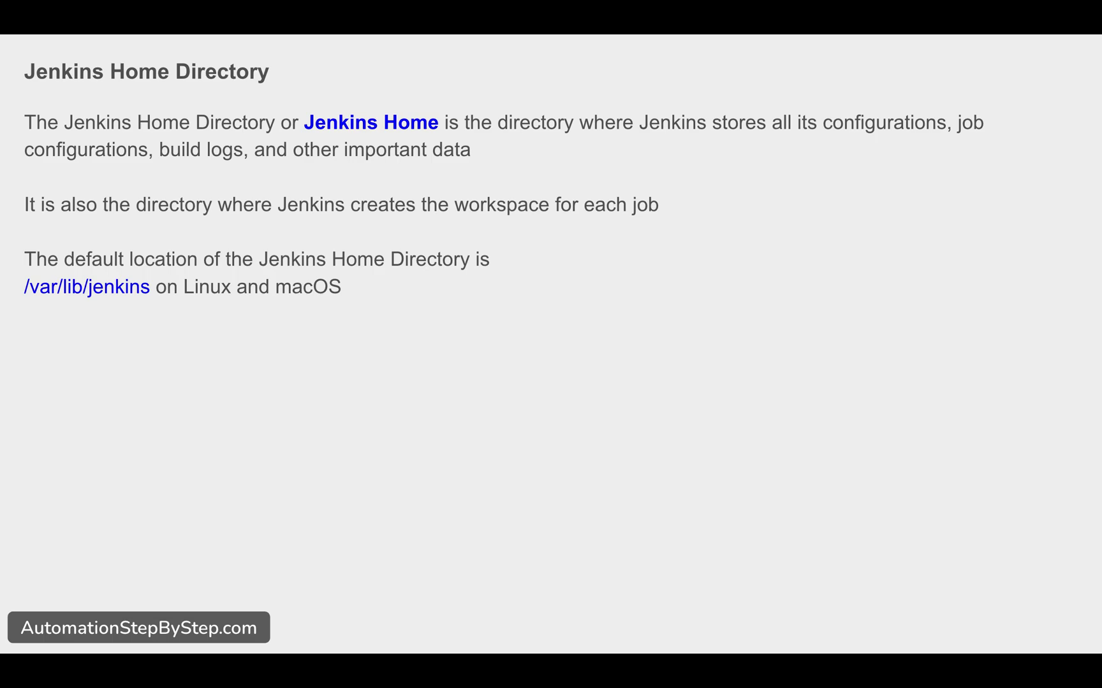
left_click(668, 391)
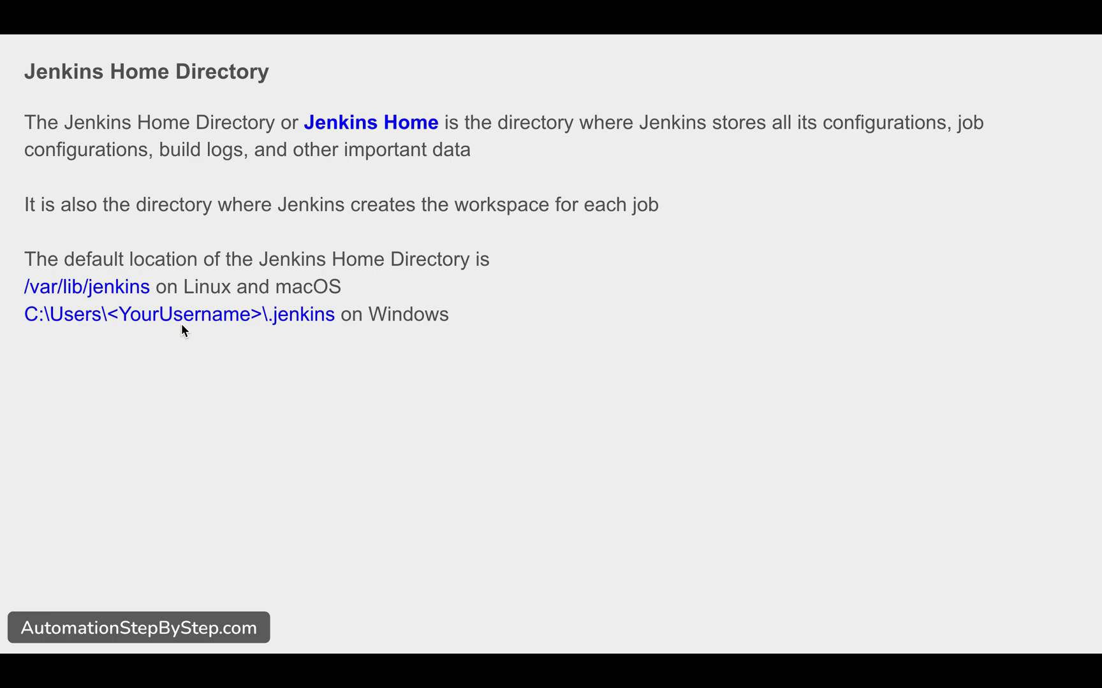
left_click_drag(260, 294, 365, 349)
key("ctrl+Right")
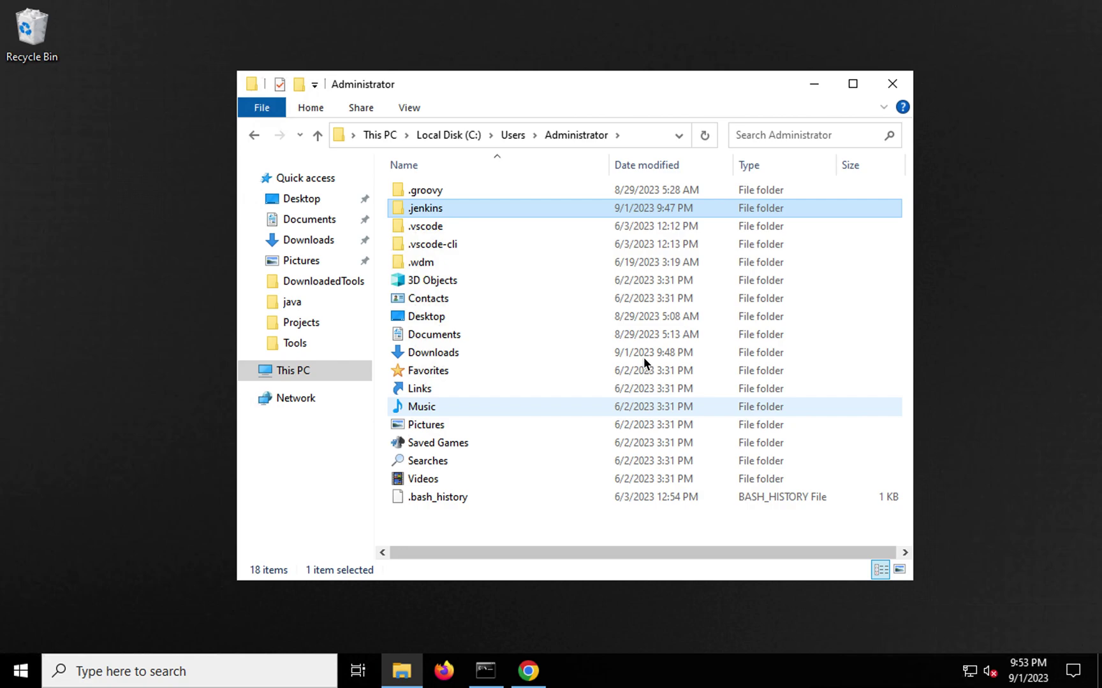
Move through the slides to the 'Step 1 – Stop Jenkins if running' slide, then back to File Explorer.
key("ctrl+Left")
key("ctrl+Left")
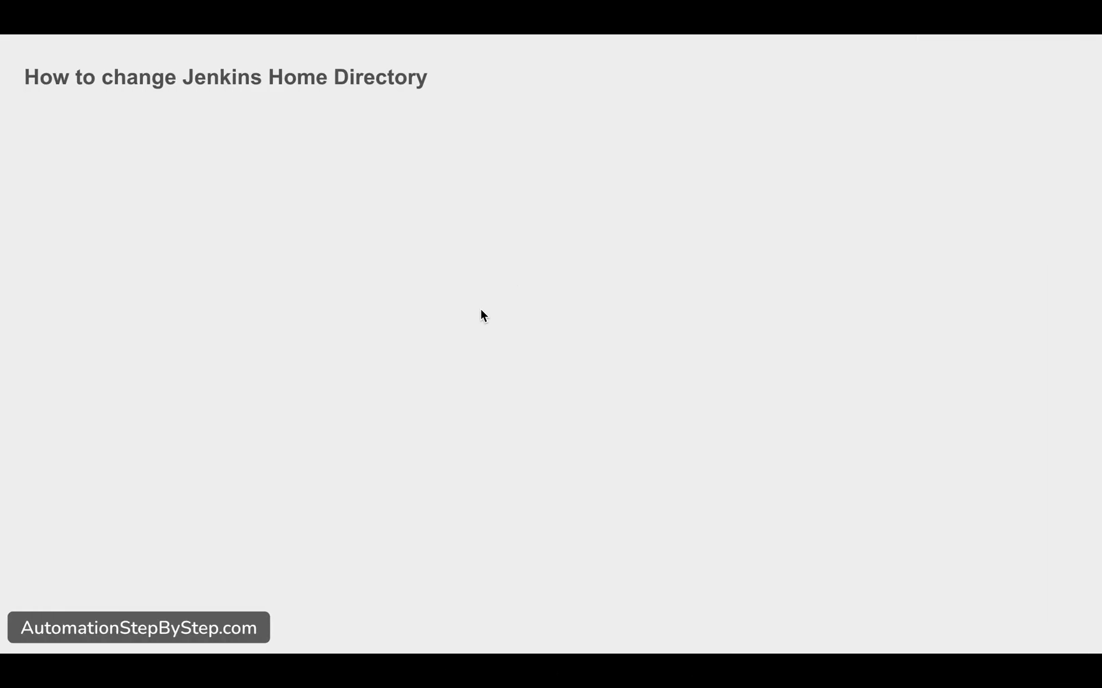
key("Right")
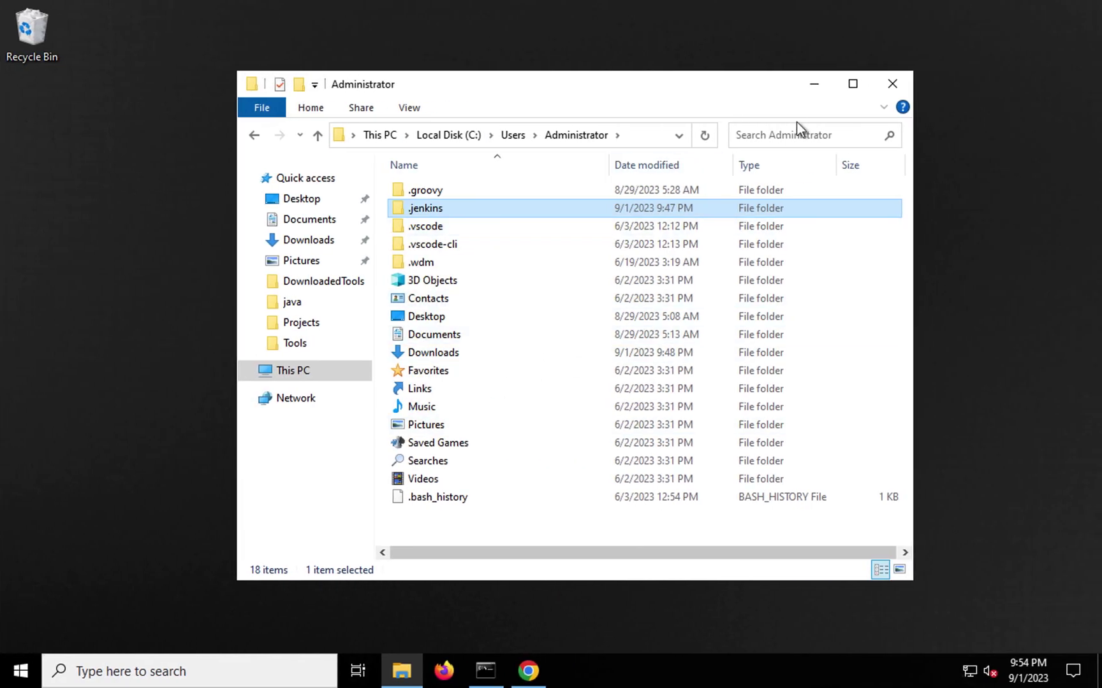
Minimize File Explorer and stop the Jenkins server running in Command Prompt with Ctrl+C.
left_click(813, 87)
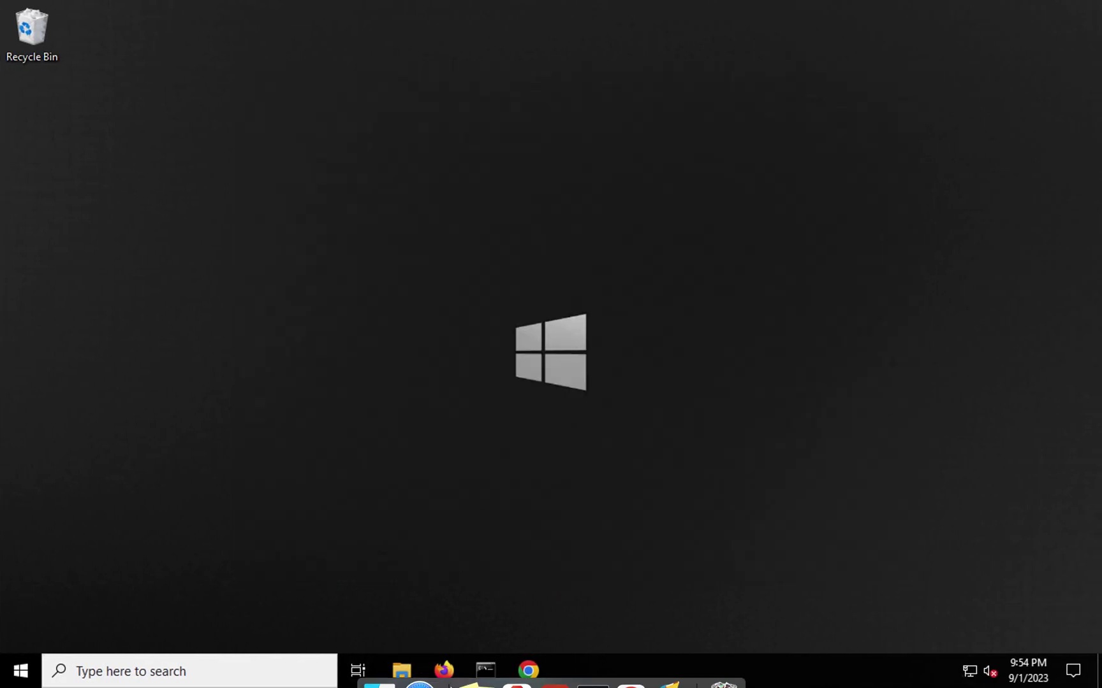
left_click(484, 669)
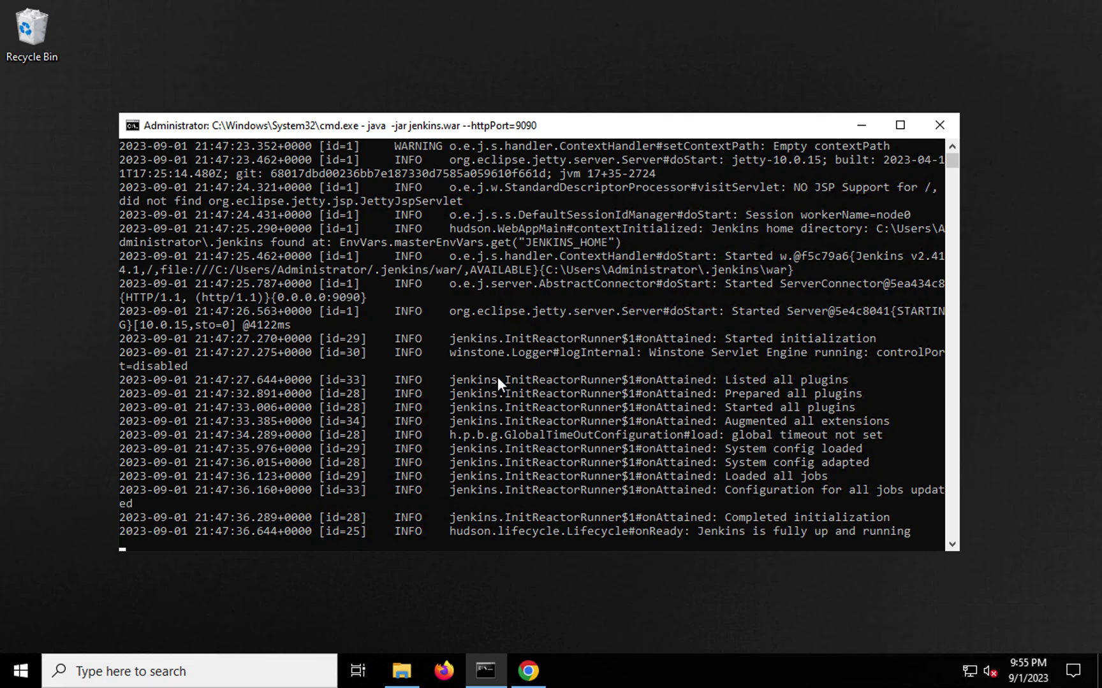
key("ctrl+c")
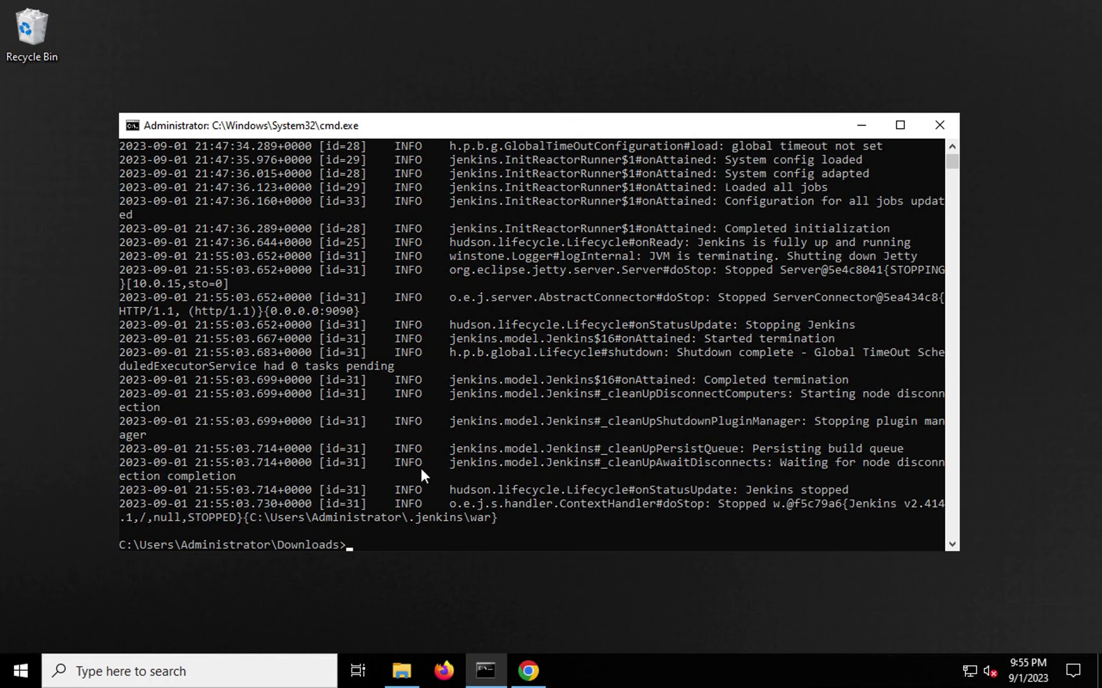
Run 'java -jar jenkins.war --httpPort=9090' to restart Jenkins on port 9090.
type("java -jar jenkins.war --httpPort=9090")
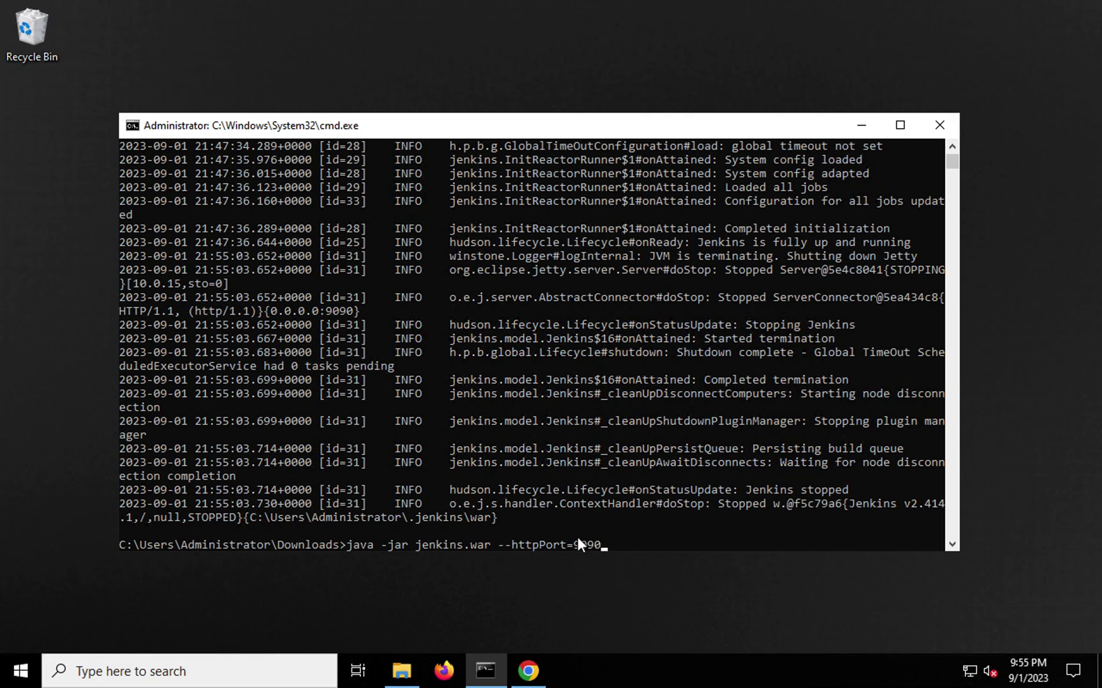
key("Return")
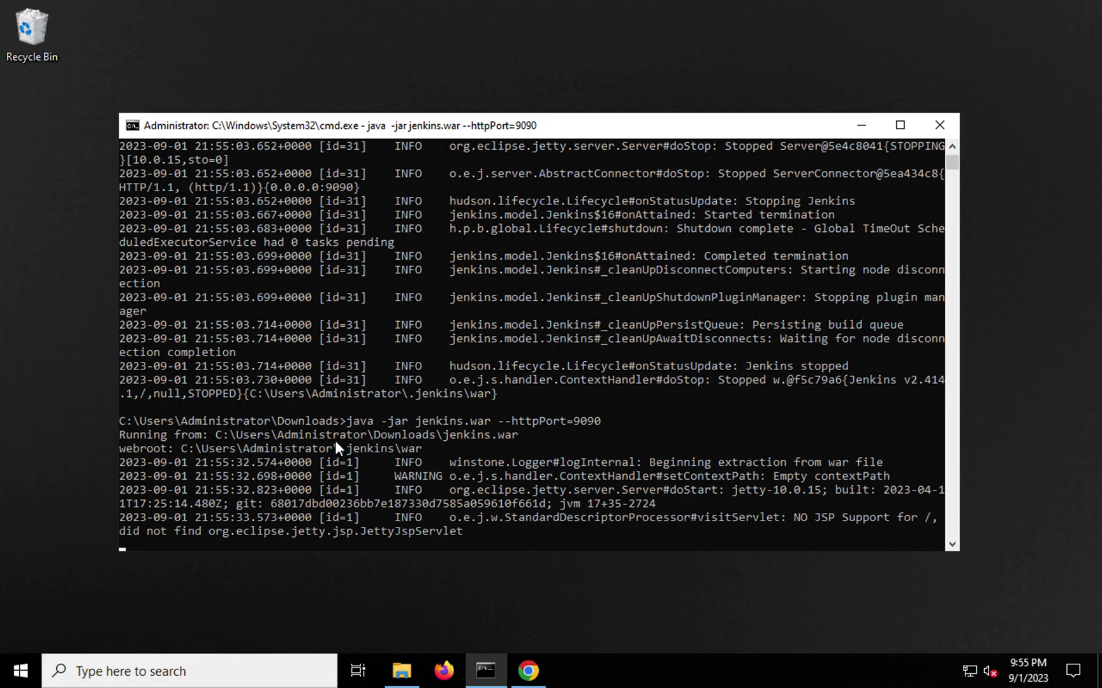
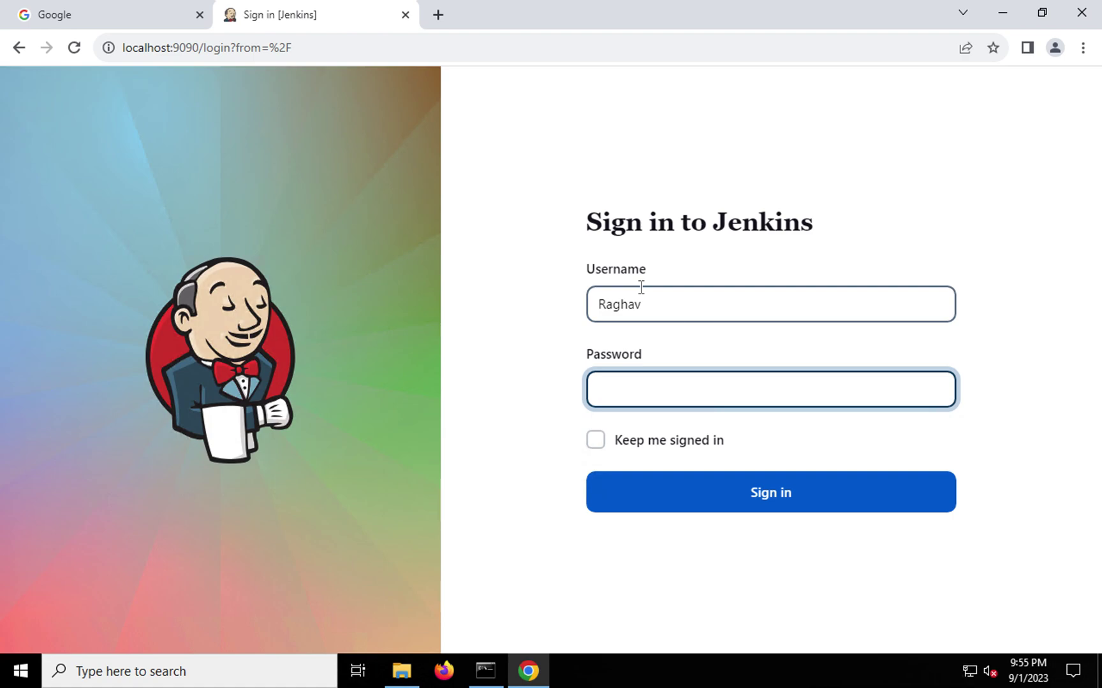
Sign in to Jenkins with the account password, dismiss Chrome's password warning, and go to Manage Jenkins.
type("••••")
left_click(711, 500)
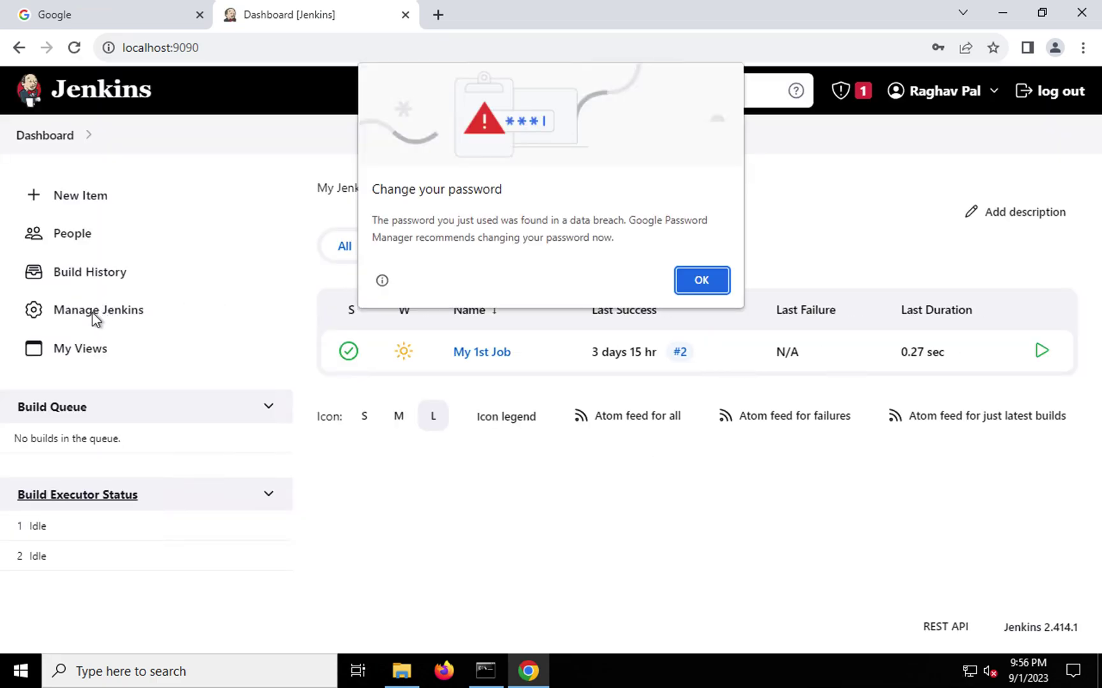
left_click(696, 283)
left_click(93, 318)
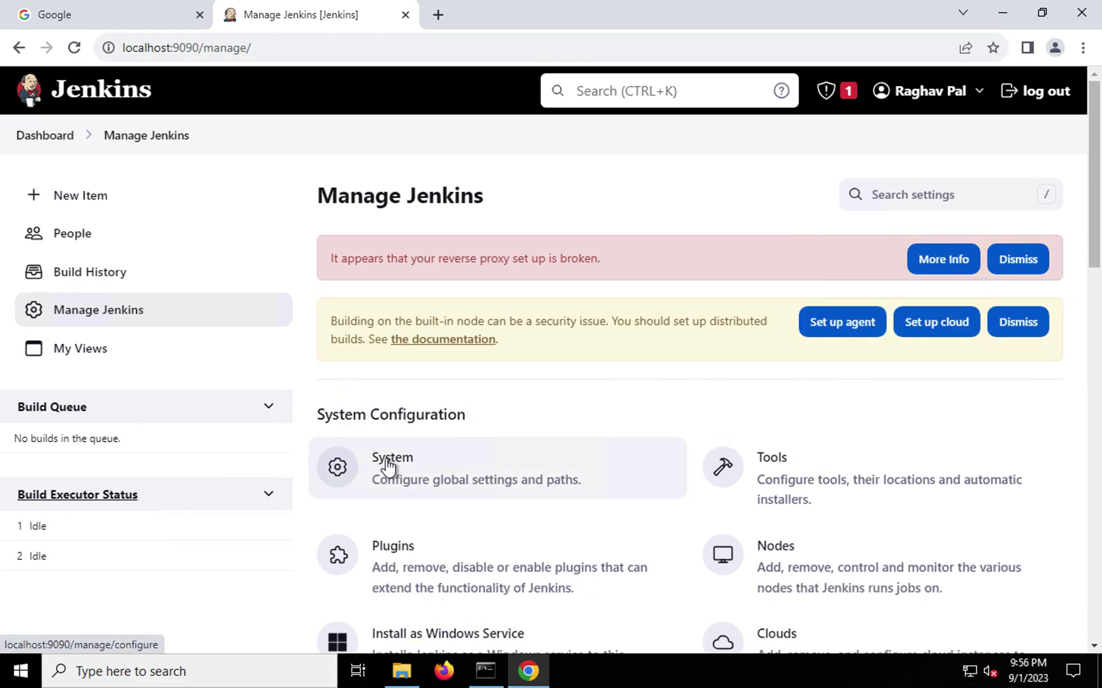
Open the System settings and highlight the home directory C:\Users\Administrator\.jenkins.
left_click(388, 465)
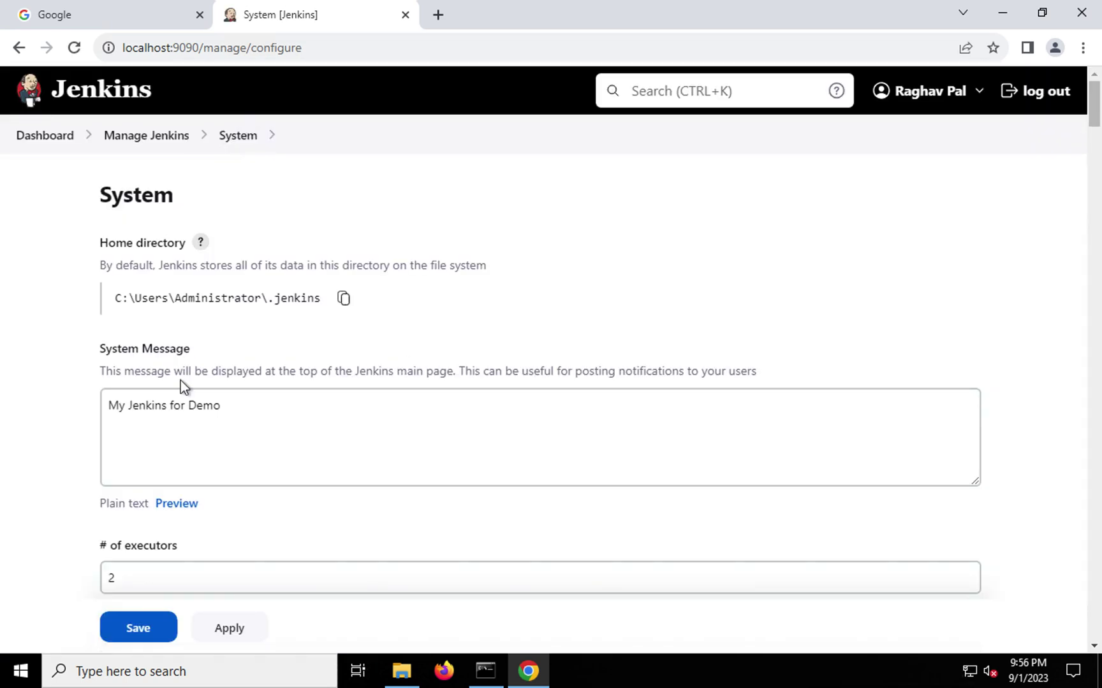
mouse_move(89, 232)
left_mouse_down()
mouse_move(272, 270)
mouse_move(400, 315)
left_mouse_up()
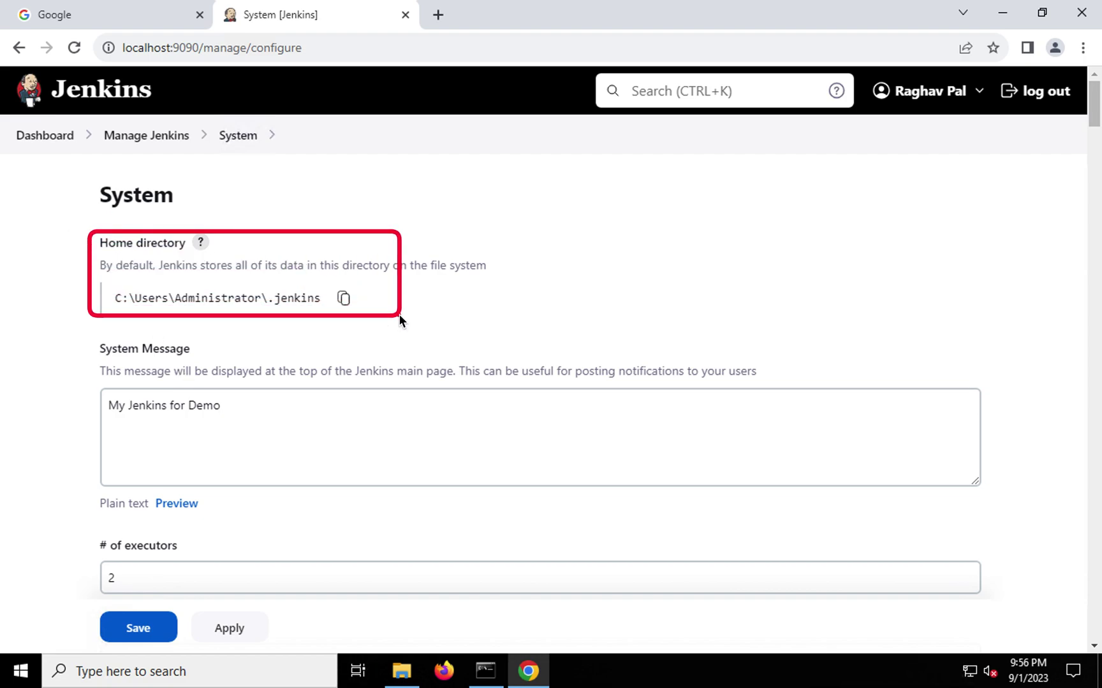
left_click_drag(94, 281, 373, 315)
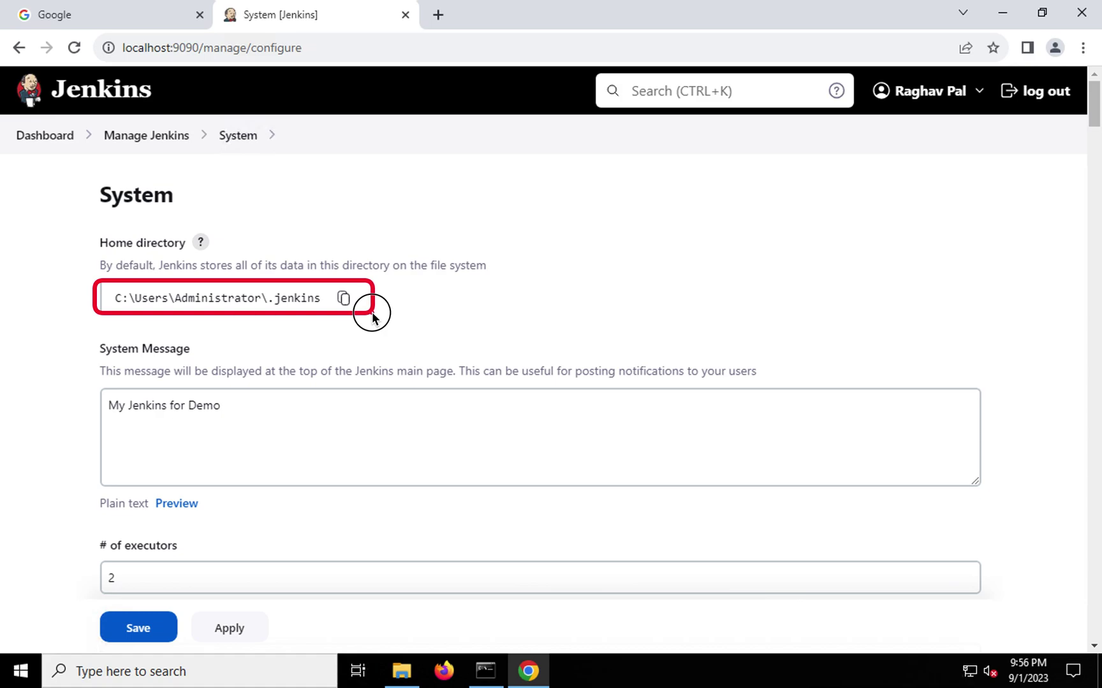
Bring up the Jenkins console, clear its select mode, and stop the server with Ctrl+C.
left_click(484, 671)
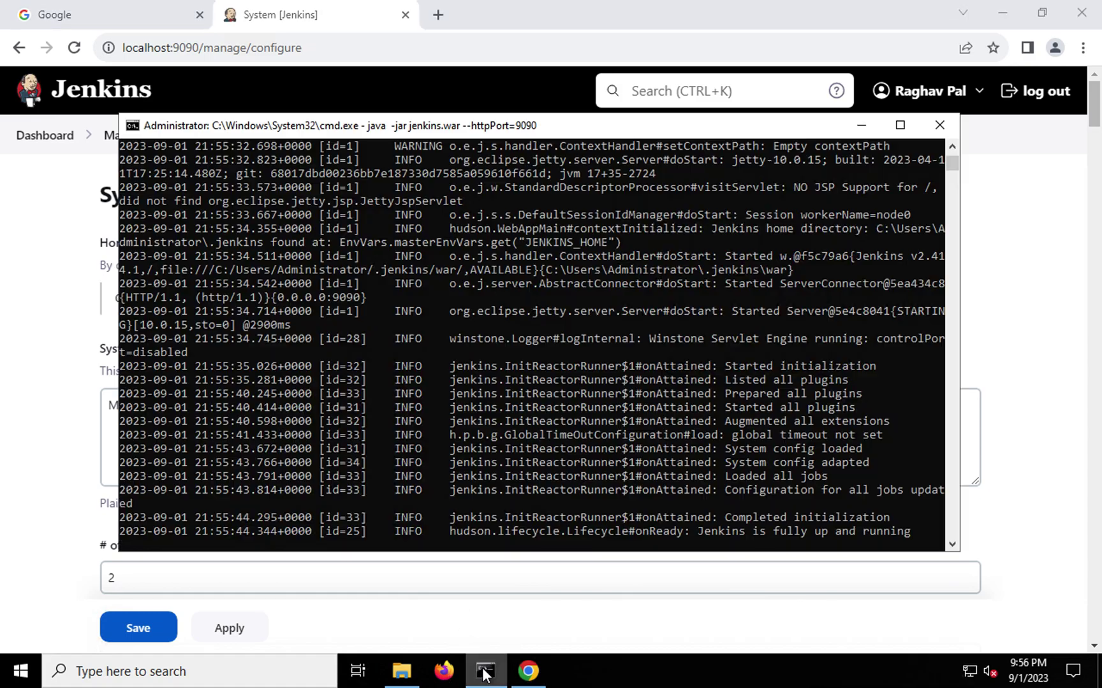
left_click(553, 473)
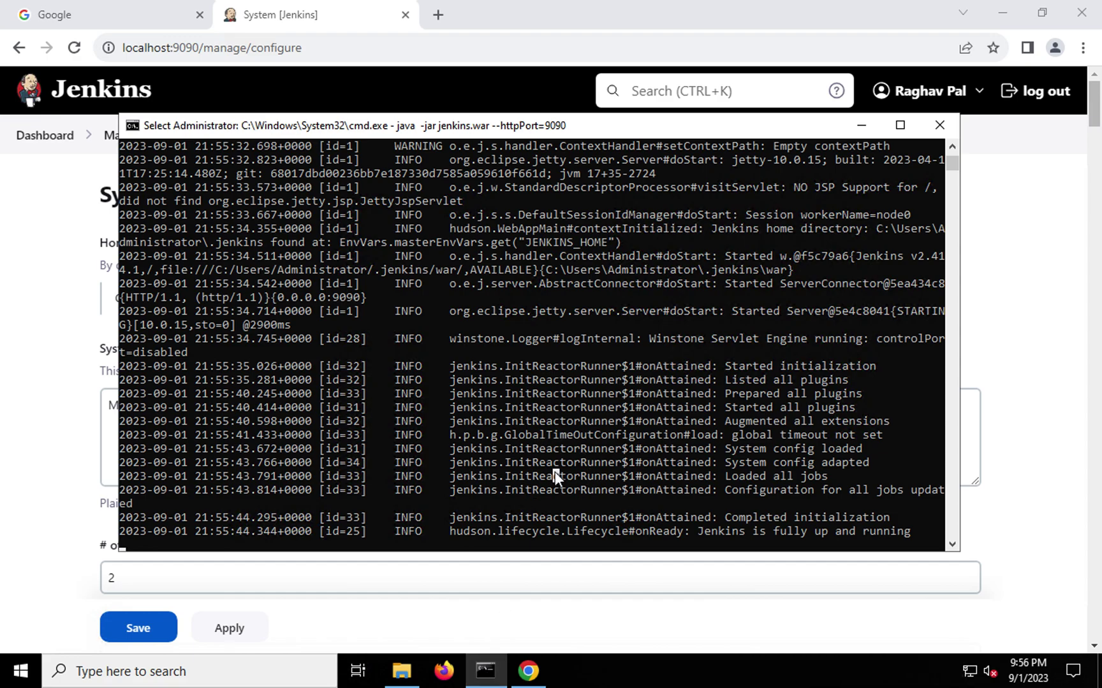
key("Escape")
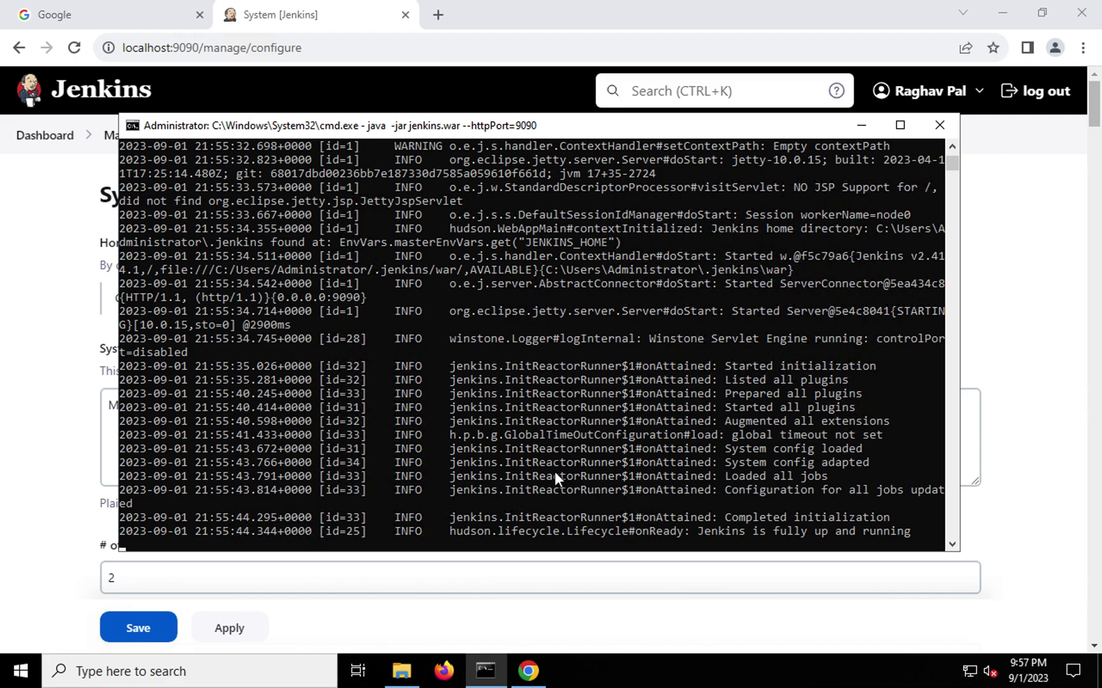
left_click(554, 475)
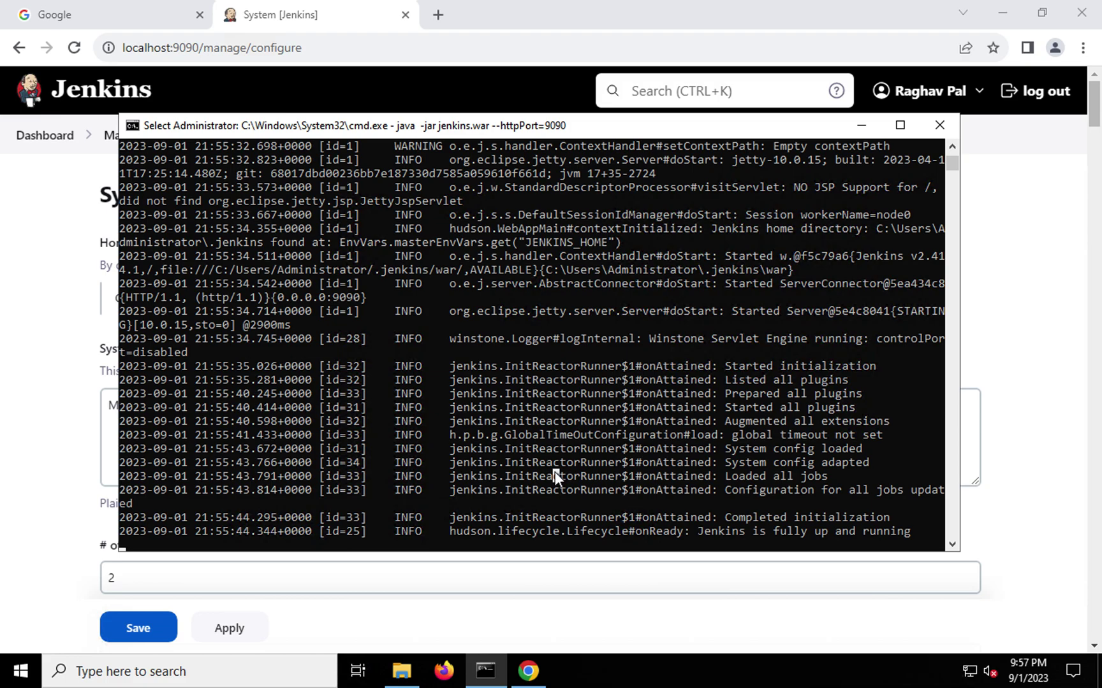
key("Escape")
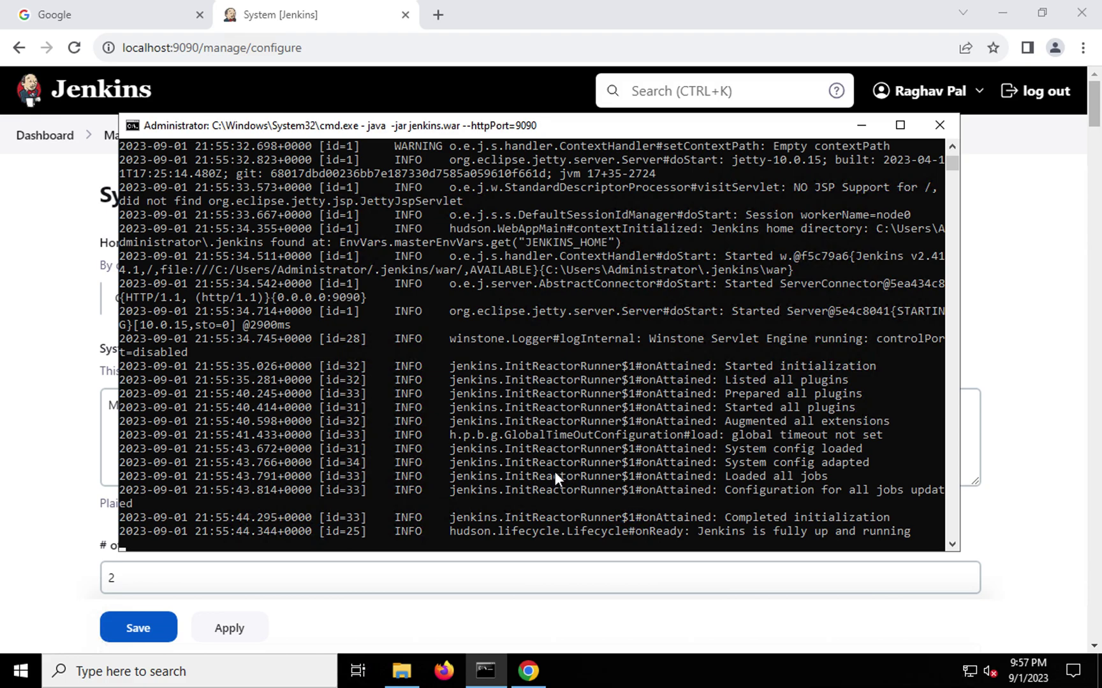
left_click(443, 449)
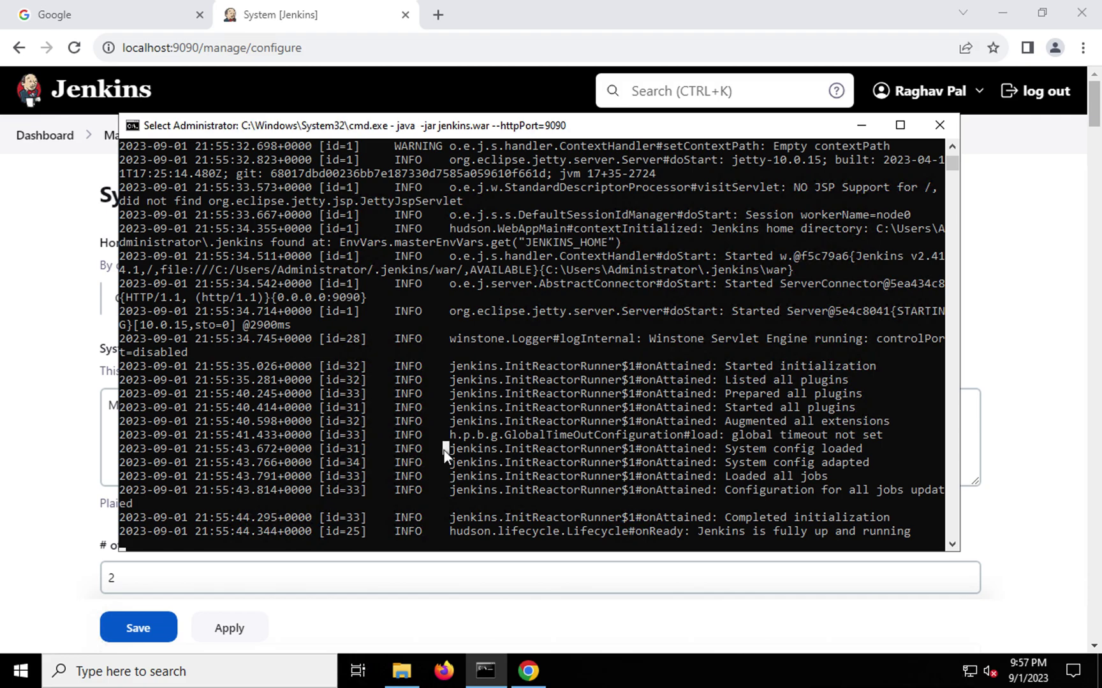
key("Escape")
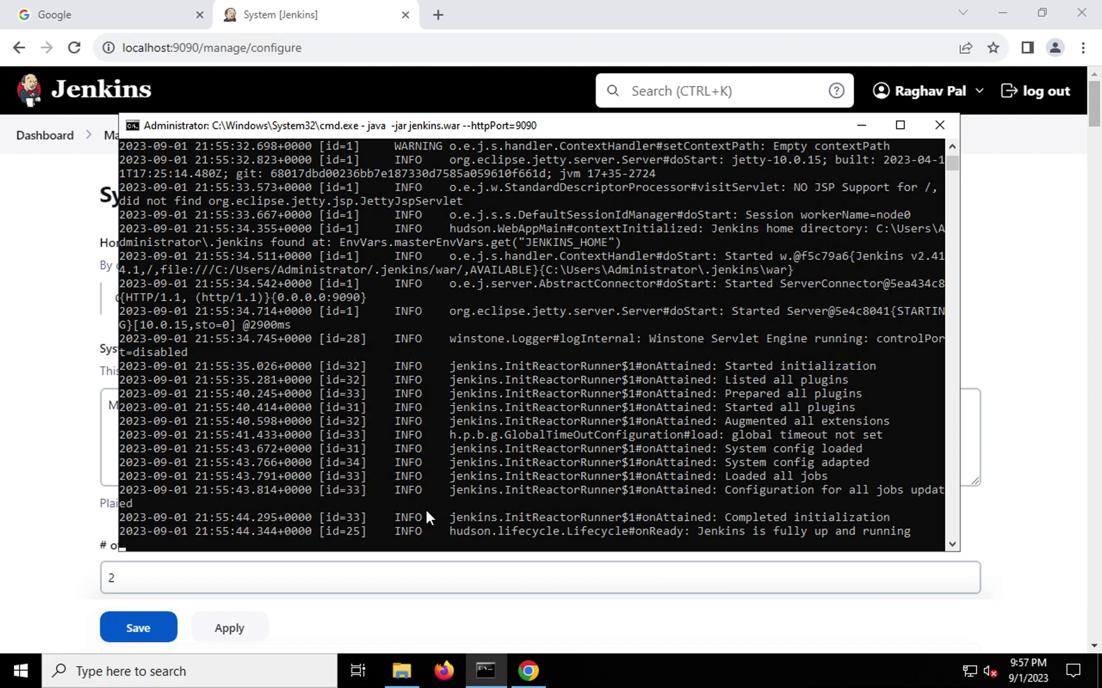
key("ctrl+c")
key("ctrl+c")
key("ctrl+c")
key("ctrl+c")
key("ctrl+c")
key("ctrl+c")
key("ctrl+c")
key("ctrl+c")
key("ctrl+c")
key("ctrl+c")
key("ctrl+c")
key("ctrl+c")
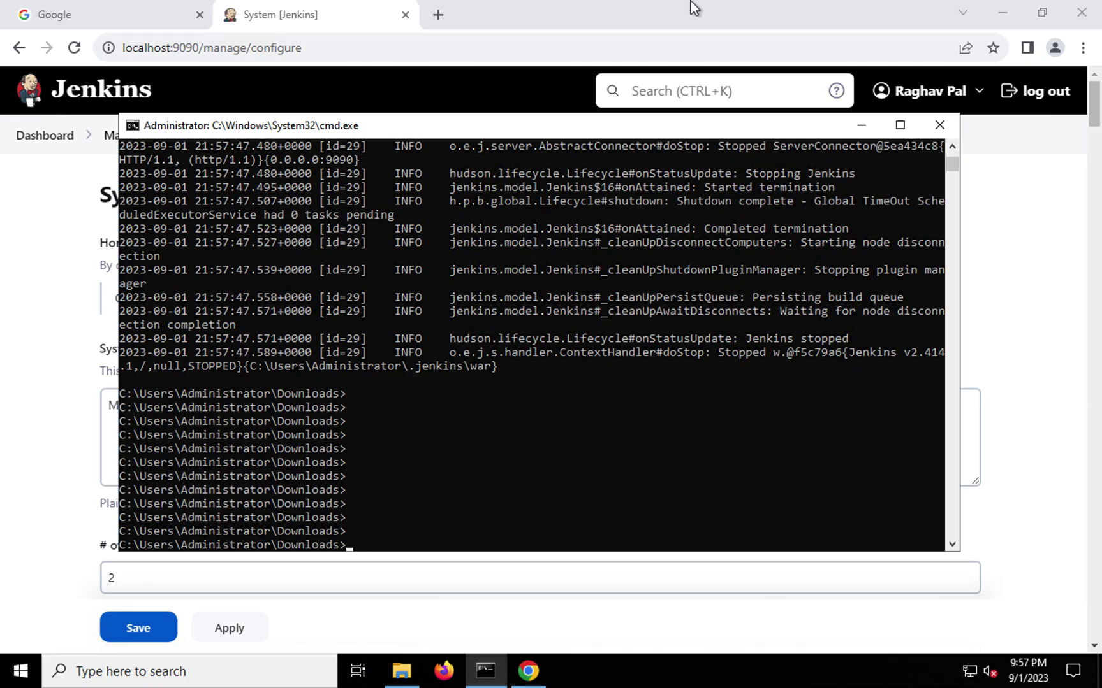
Advance the slide to reveal Step 2 (new home directory) and Step 3 (copy old contents).
mouse_move(743, 5)
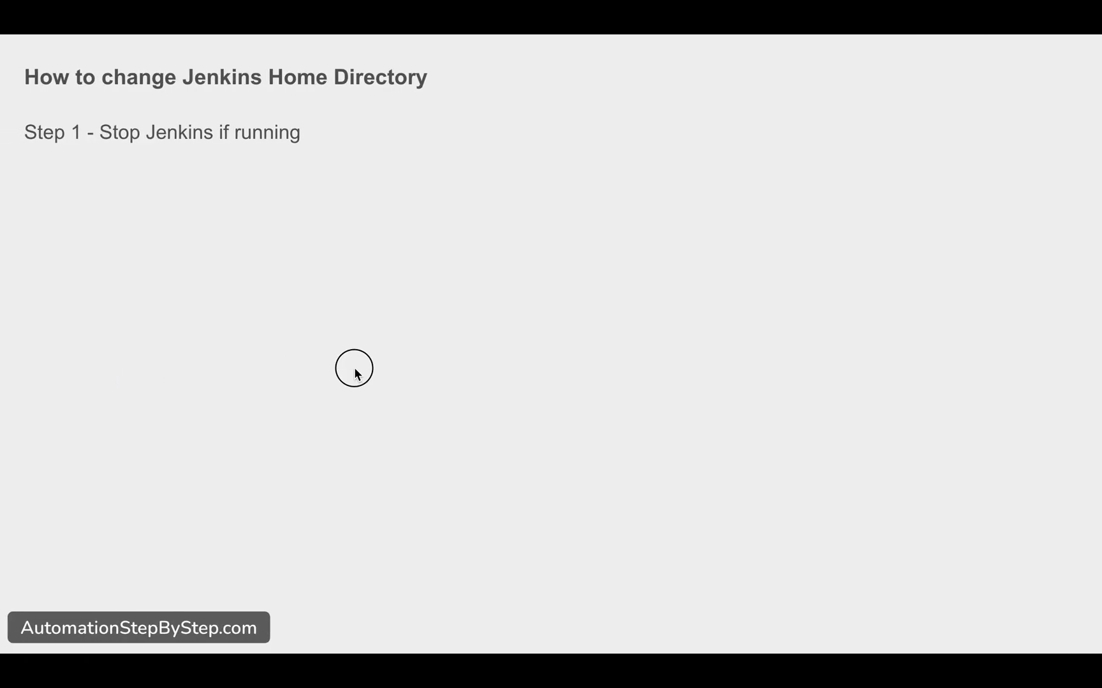
left_click(355, 371)
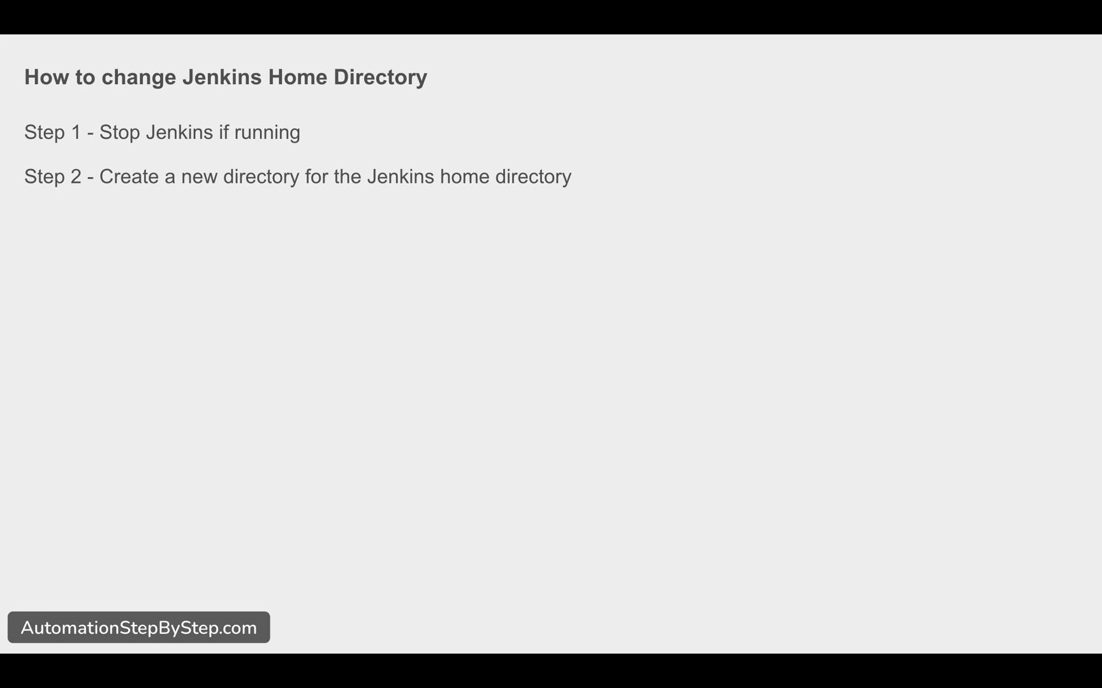
key("Right")
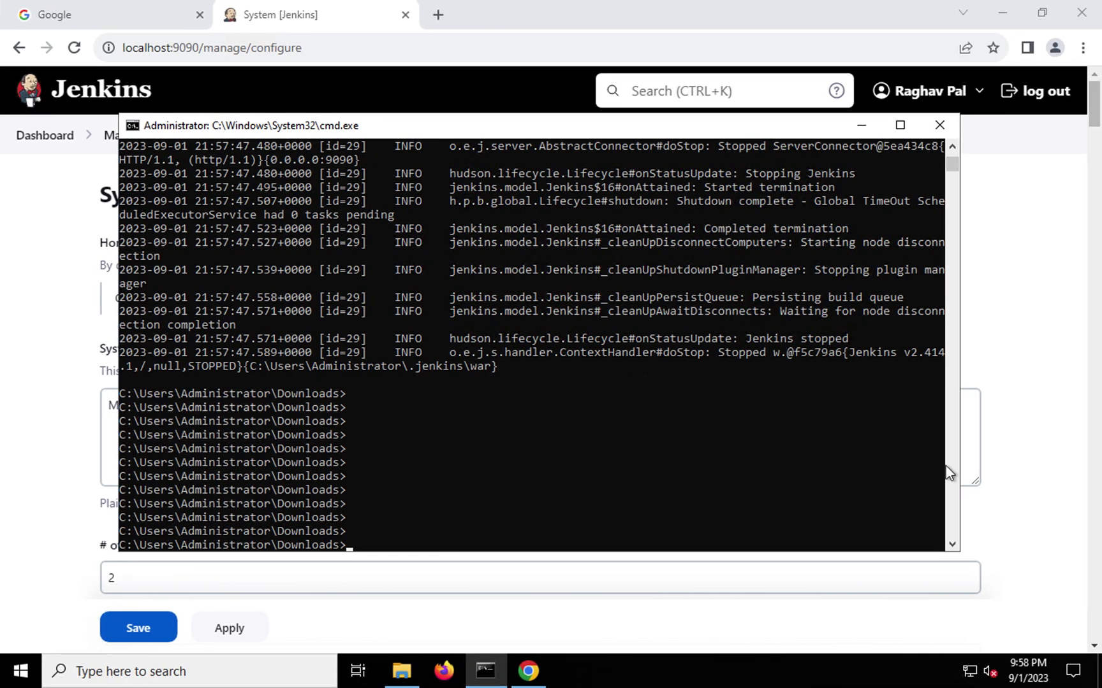
left_click(1039, 415)
Show the desktop and browse File Explorer to the Tools folder on drive D:.
key("super+d")
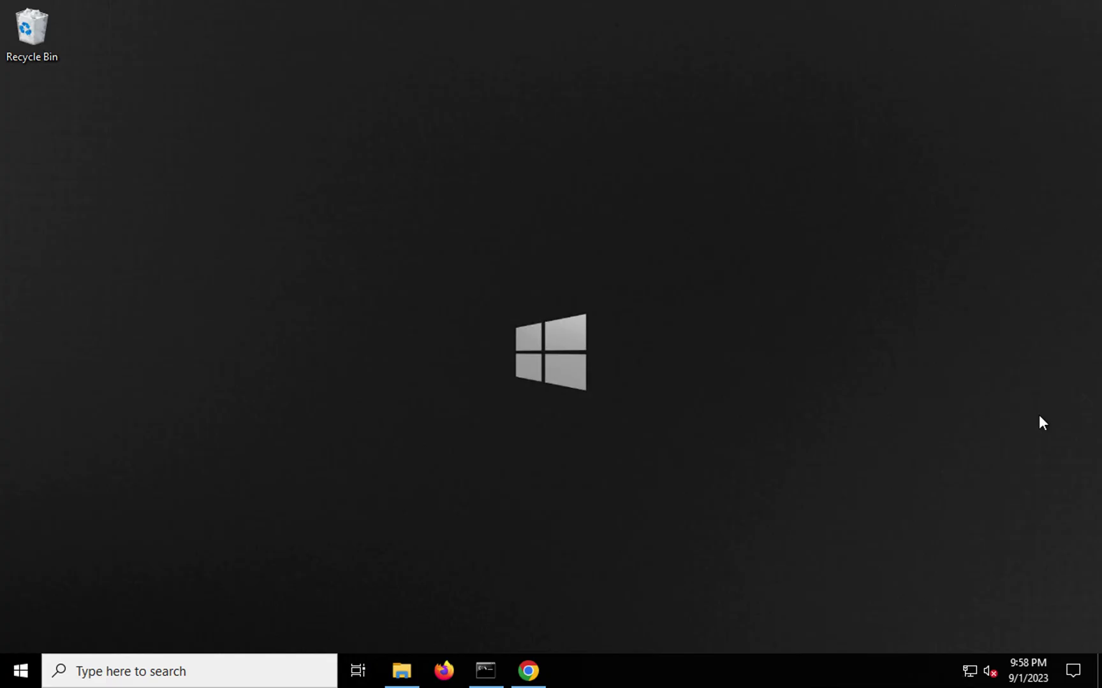
left_click(401, 670)
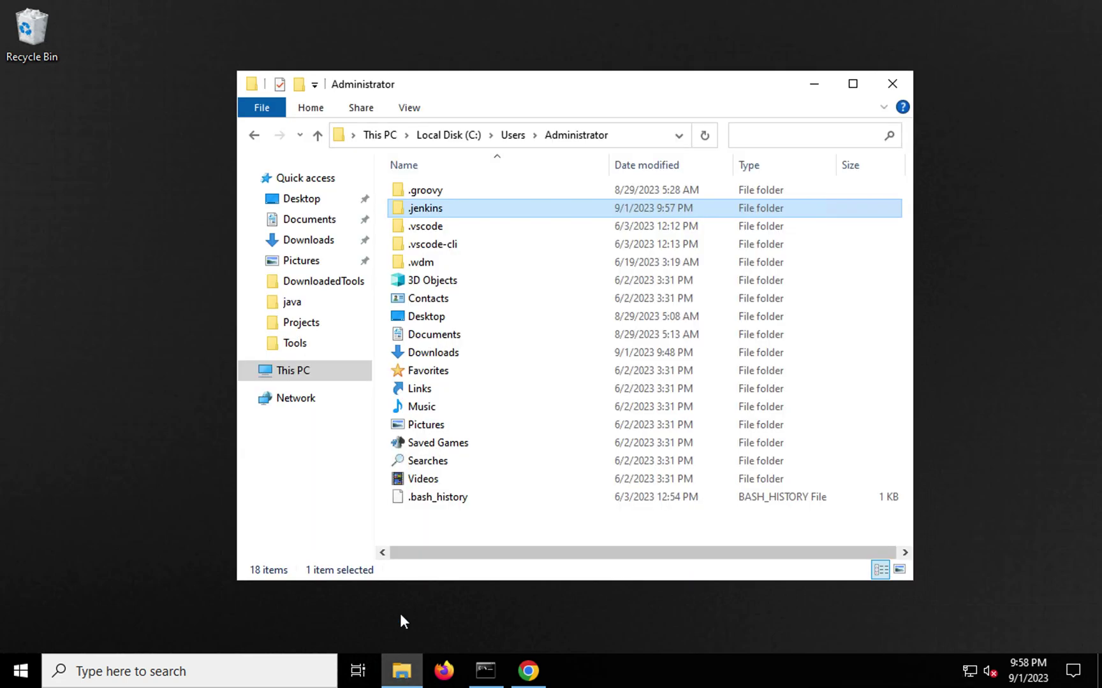
left_click(321, 368)
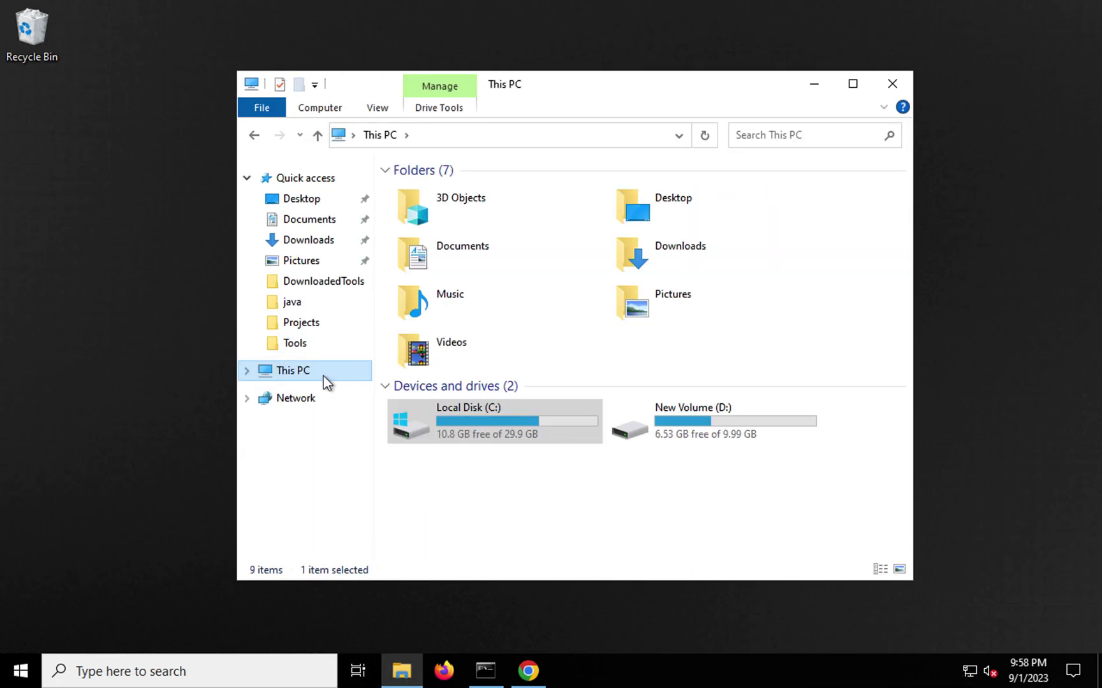
double_click(691, 430)
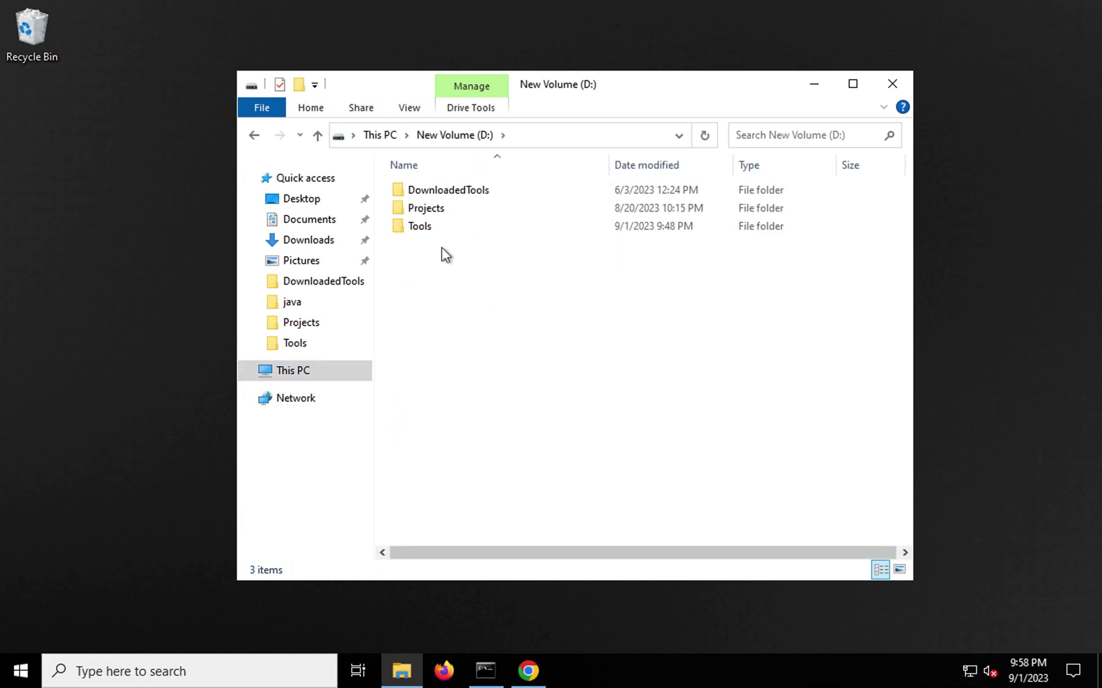
left_click(429, 232)
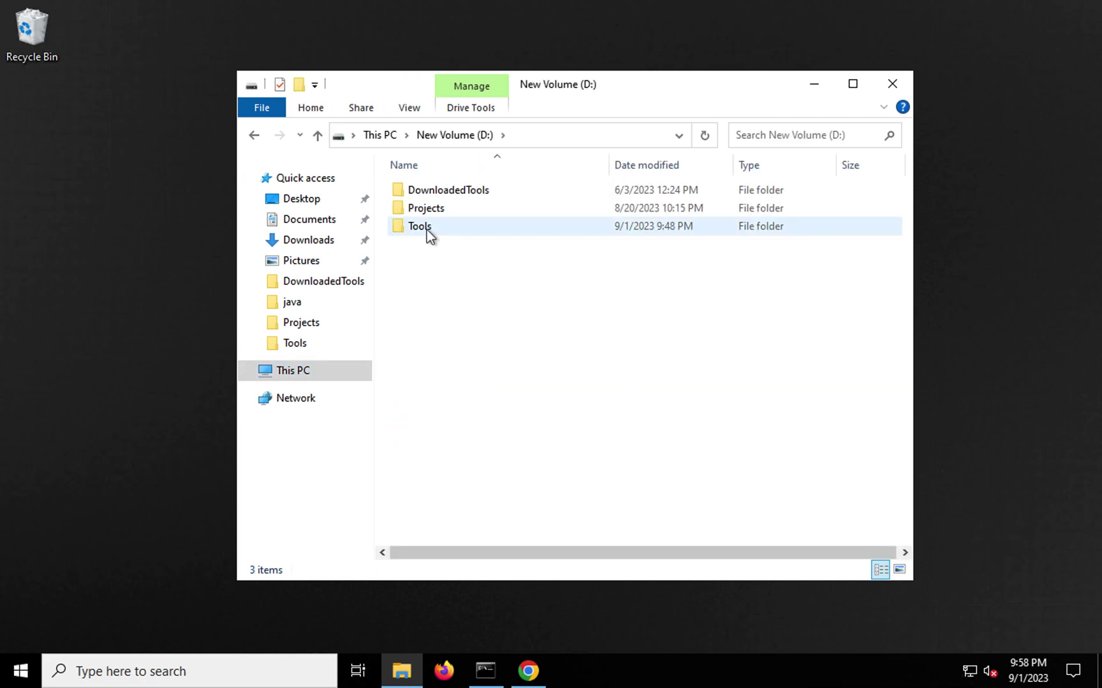
double_click(427, 230)
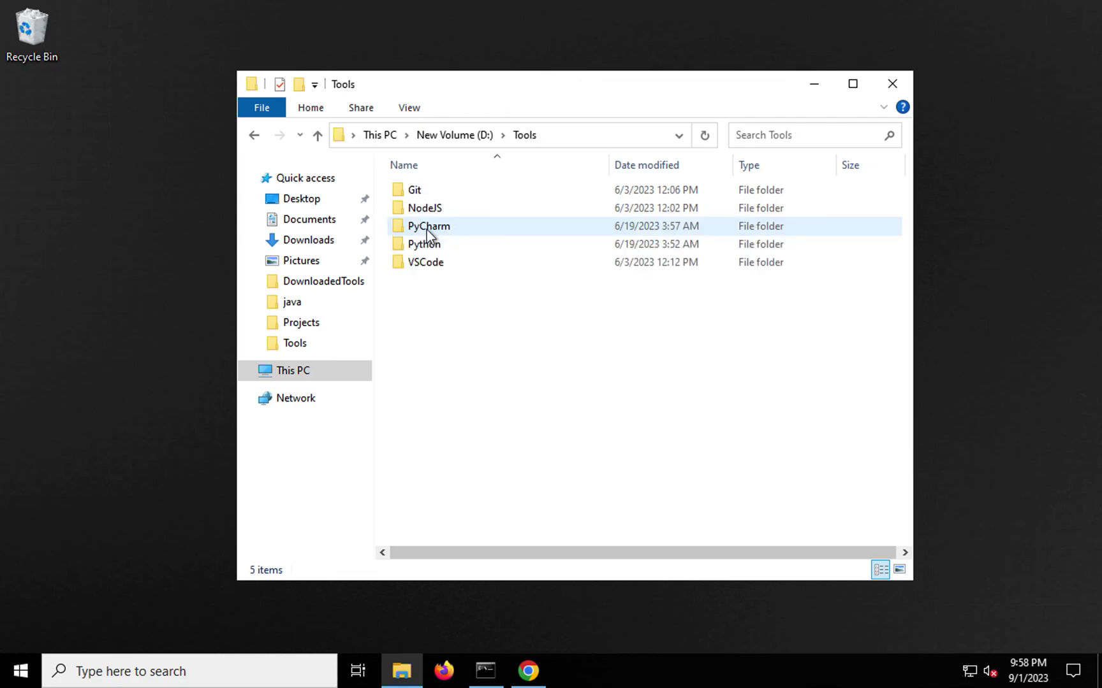
Create a new folder named JenkinsHome in D:\Tools and open it.
left_click(486, 419)
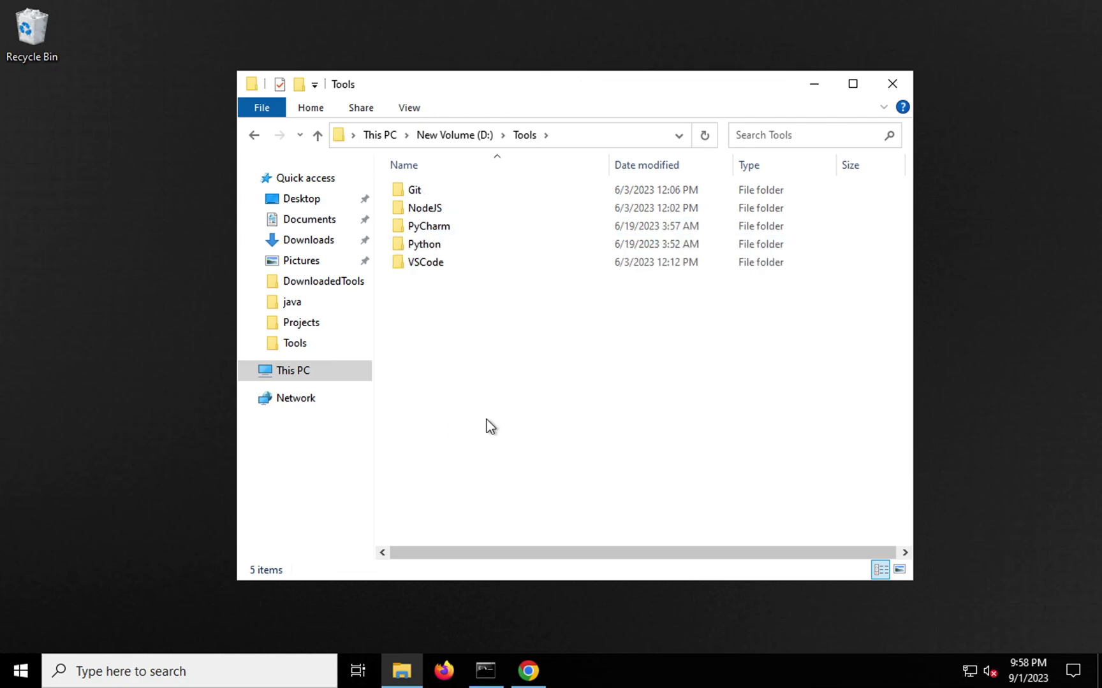
right_click(487, 419)
mouse_move(540, 376)
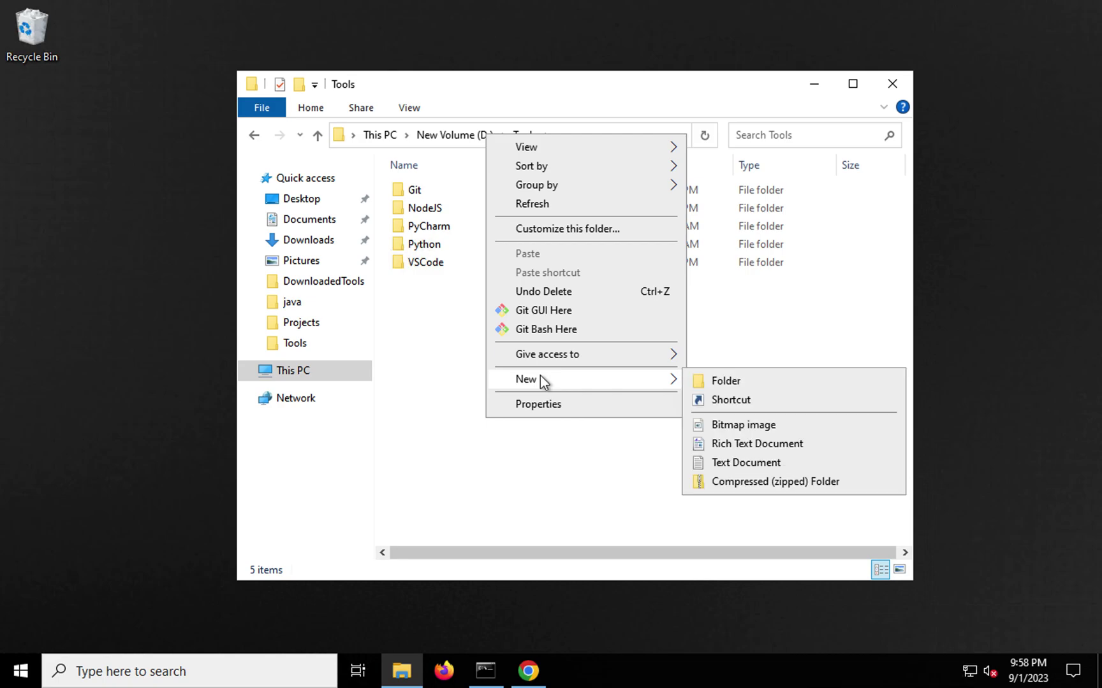
left_click(734, 380)
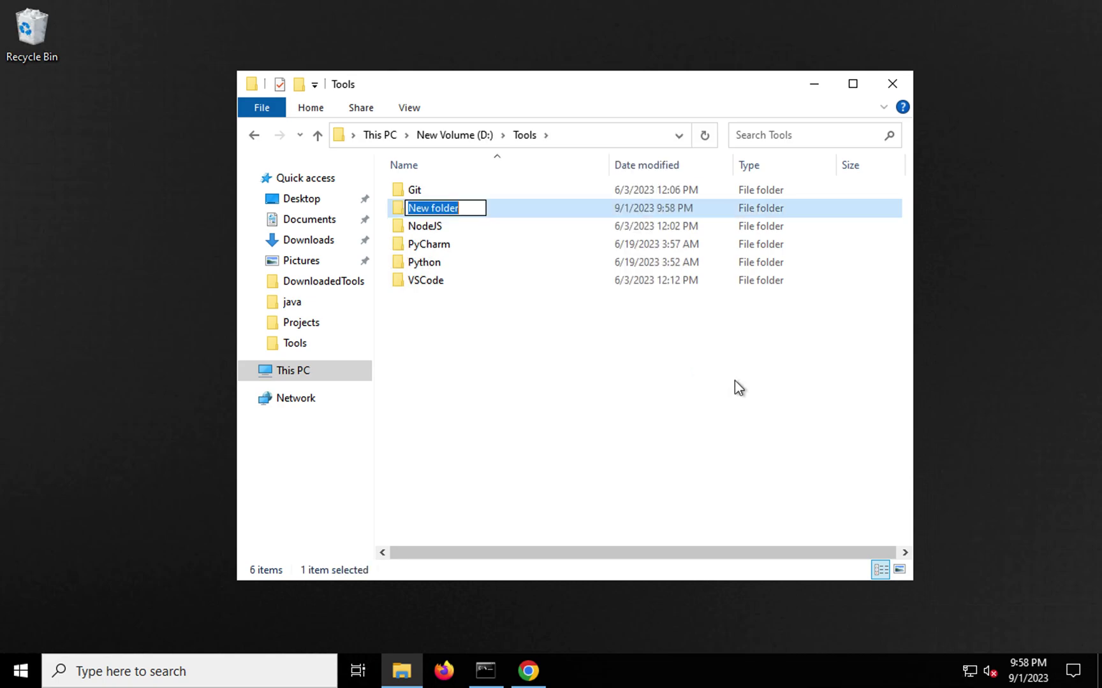
type("Jenkins")
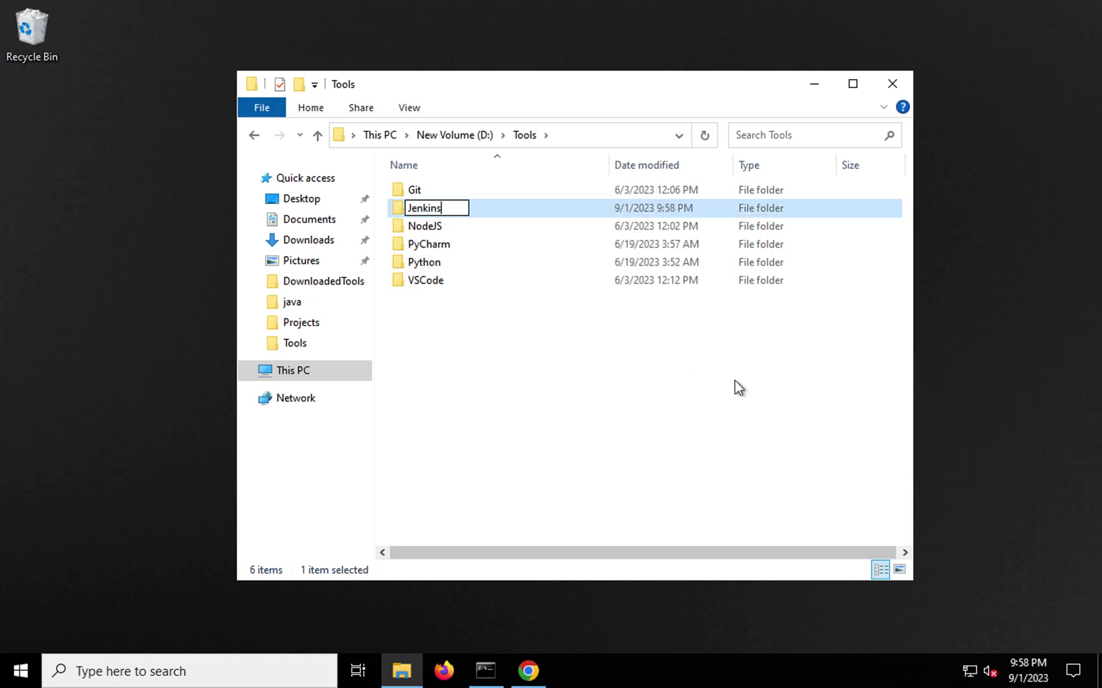
type("Home")
key("Return")
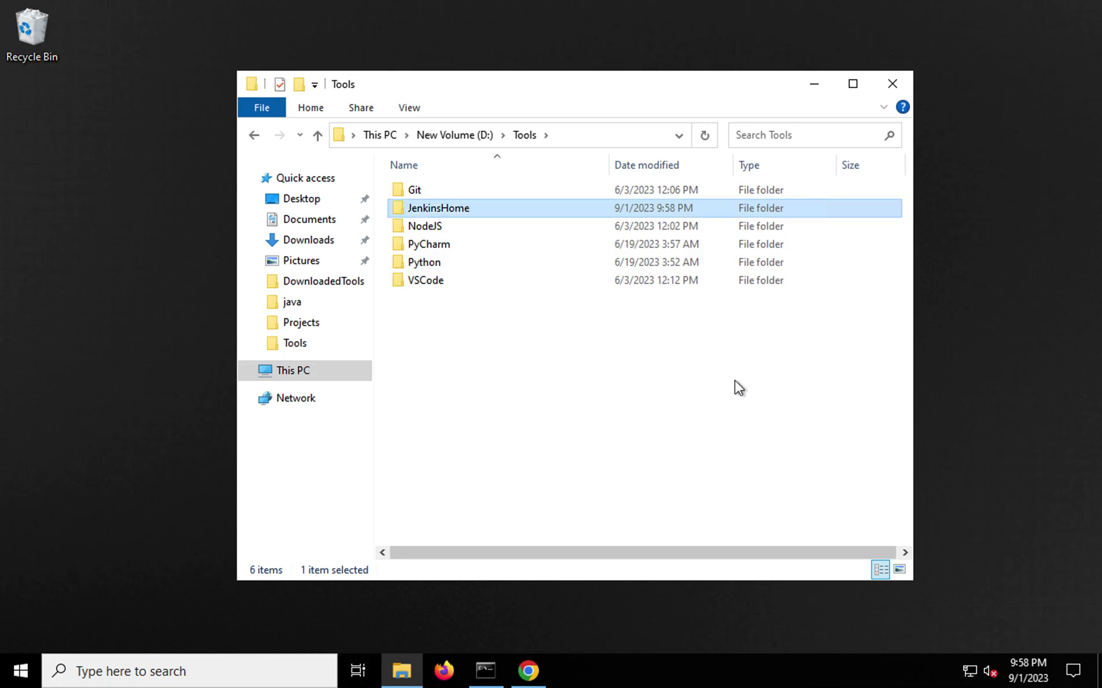
key("Return")
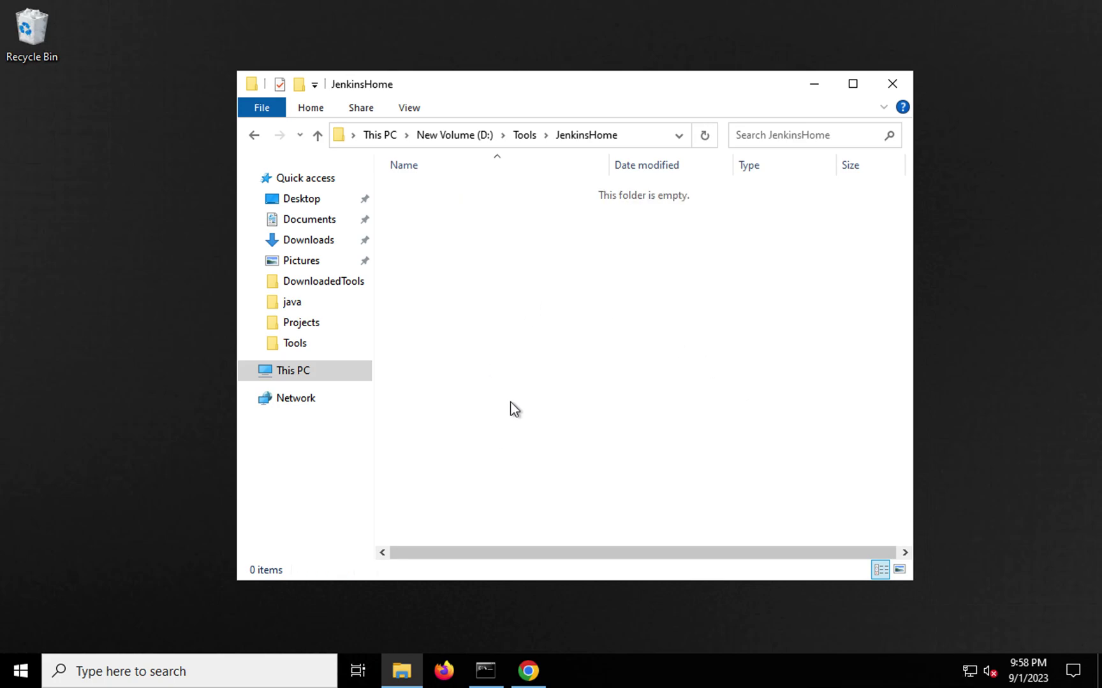
Open a second Explorer window at C:\Users\Administrator\.jenkins beside the JenkinsHome window.
left_click(624, 89)
left_click_drag(623, 89, 679, 86)
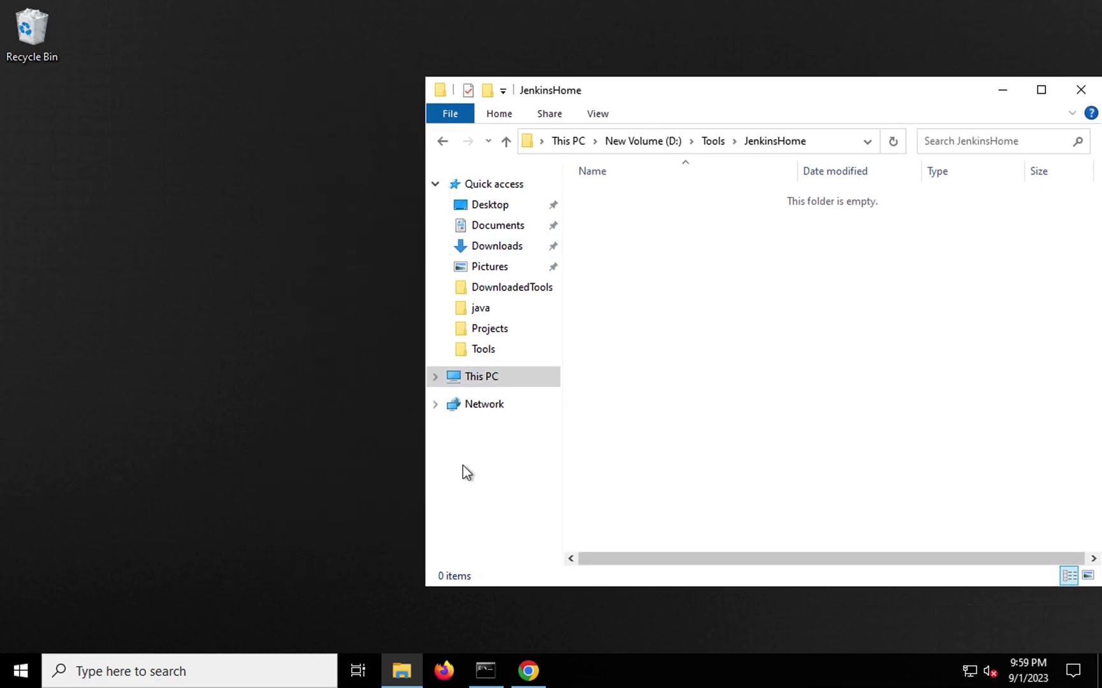
key("ctrl+n")
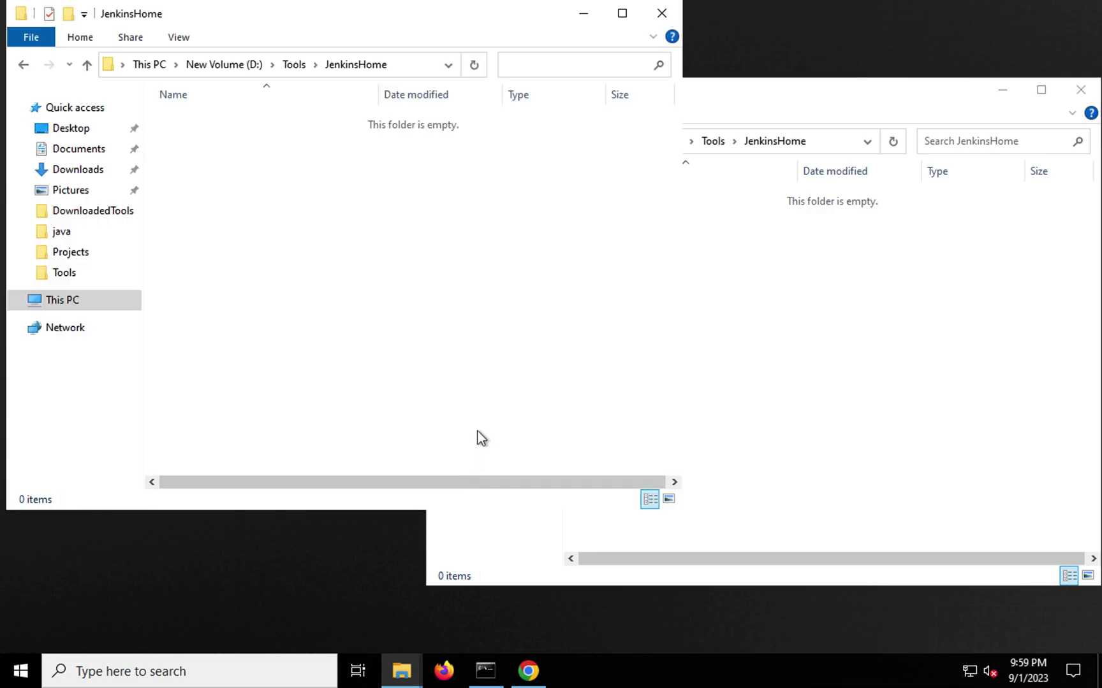
left_click(74, 300)
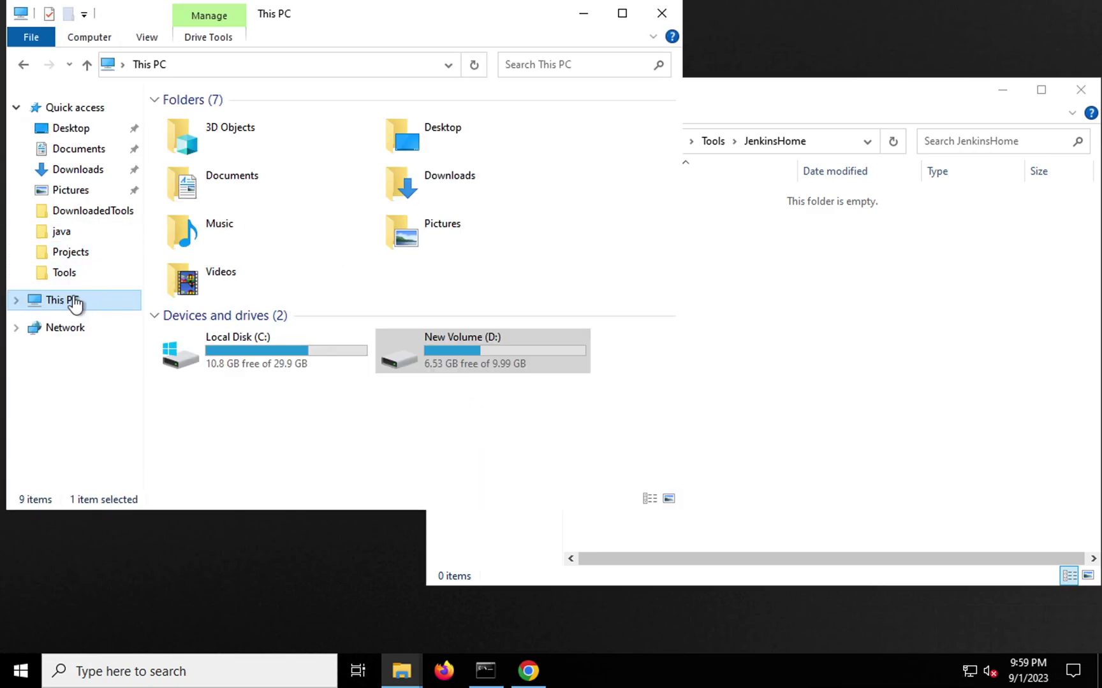
double_click(238, 357)
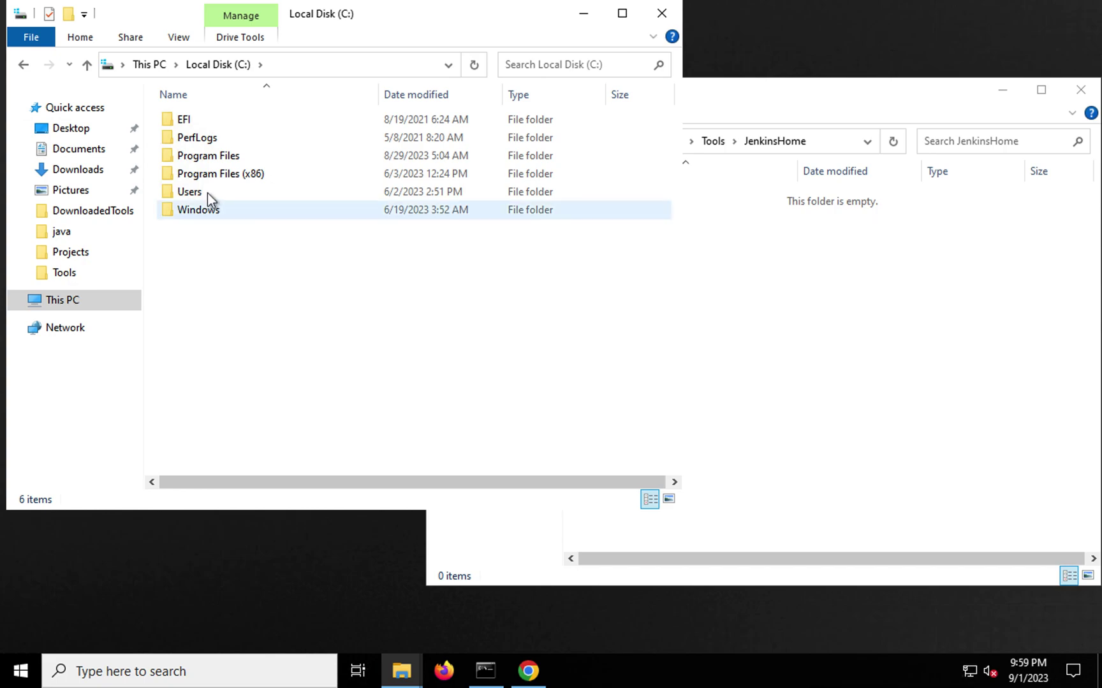
double_click(207, 192)
double_click(197, 121)
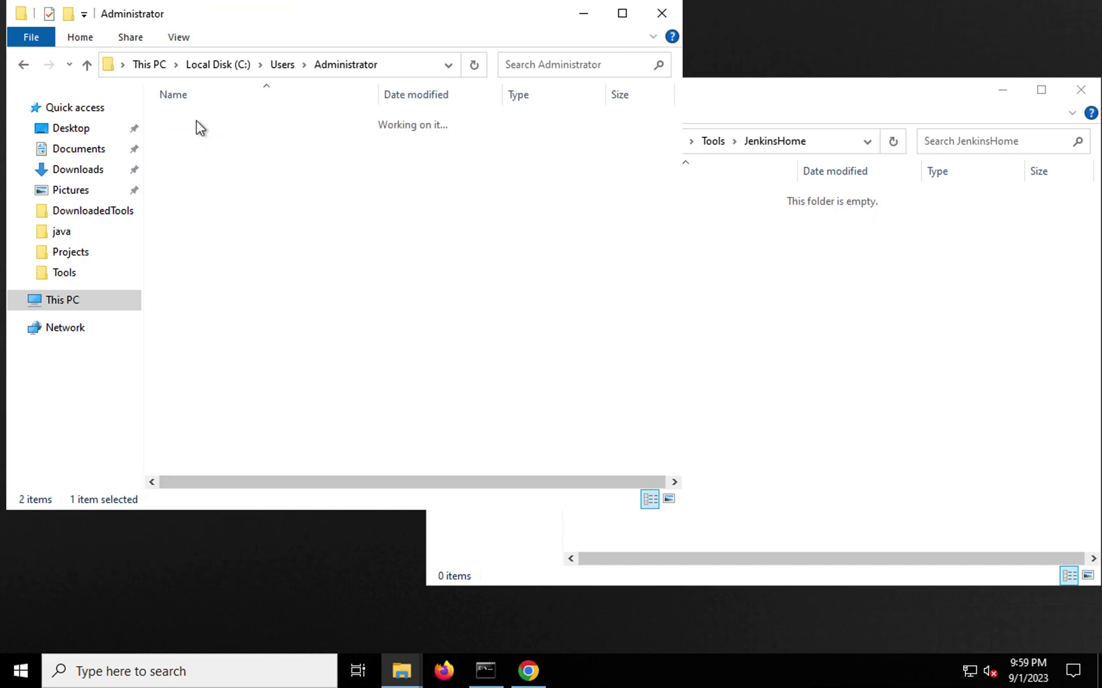
double_click(195, 137)
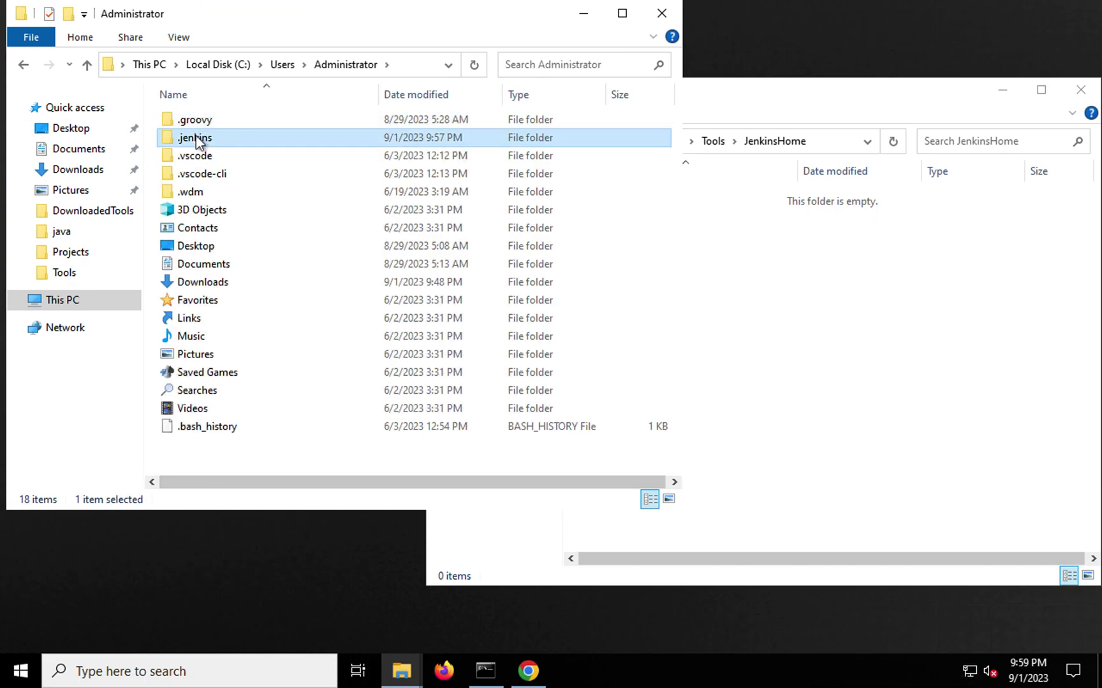
Copy all 49 items from .jenkins into JenkinsHome and minimize the source window.
key("ctrl+a")
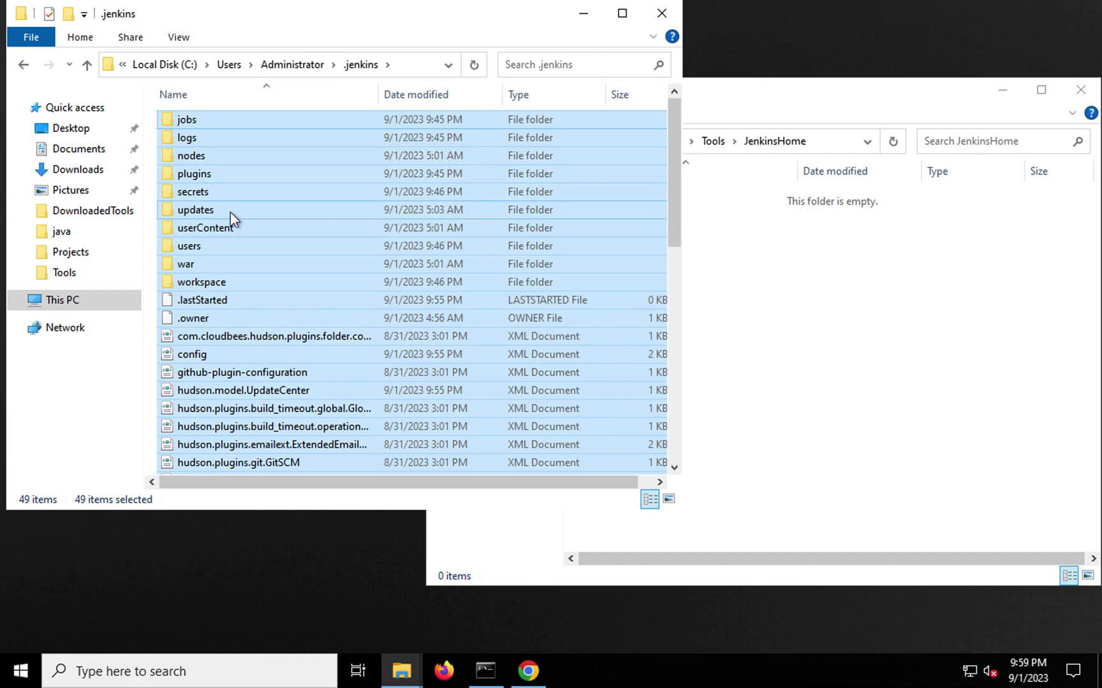
left_click_drag(229, 212, 819, 372)
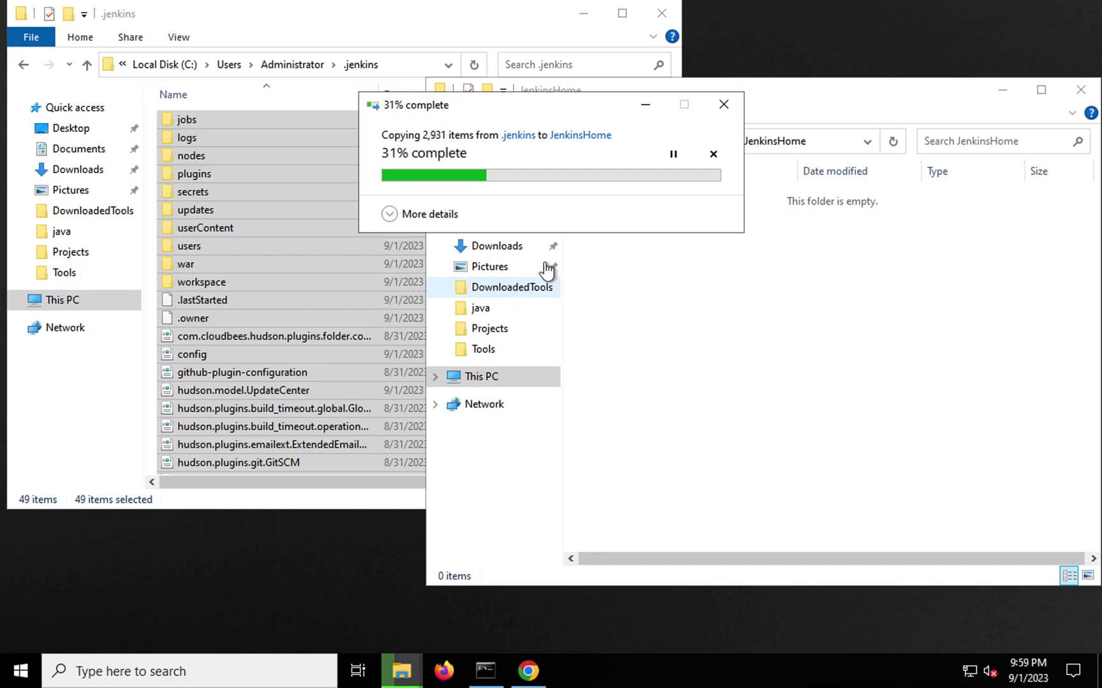
mouse_move(950, 7)
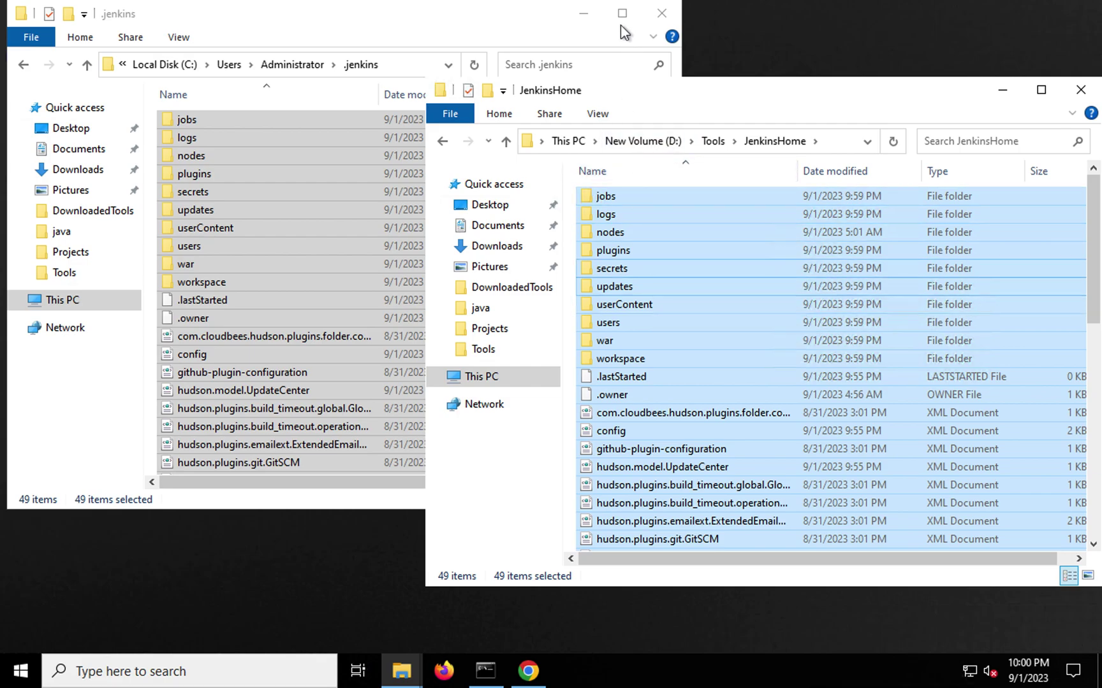
left_click(585, 14)
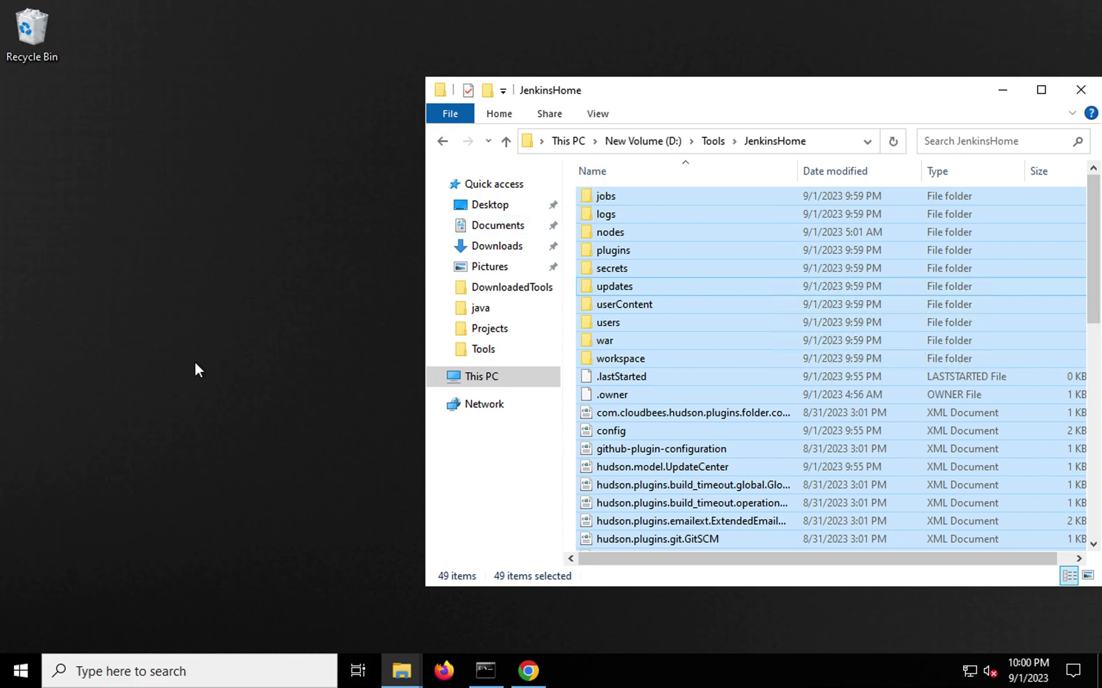
Search the Start menu for 'env' and open System Properties on the Advanced tab.
key("super")
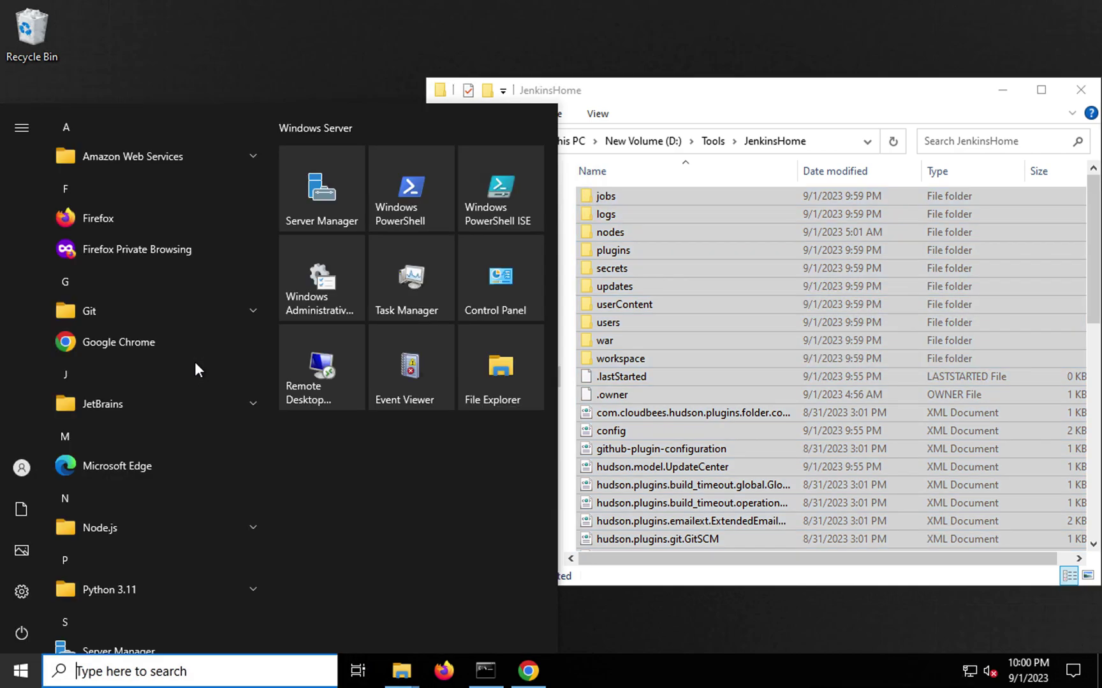
type("env")
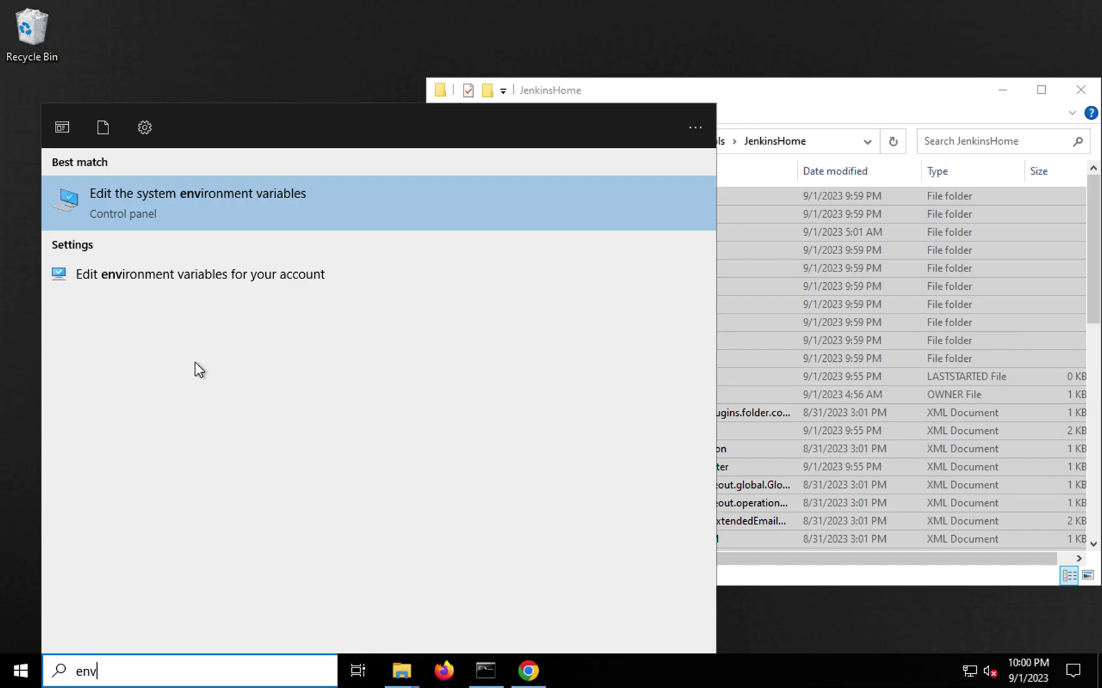
left_click_drag(56, 176, 351, 237)
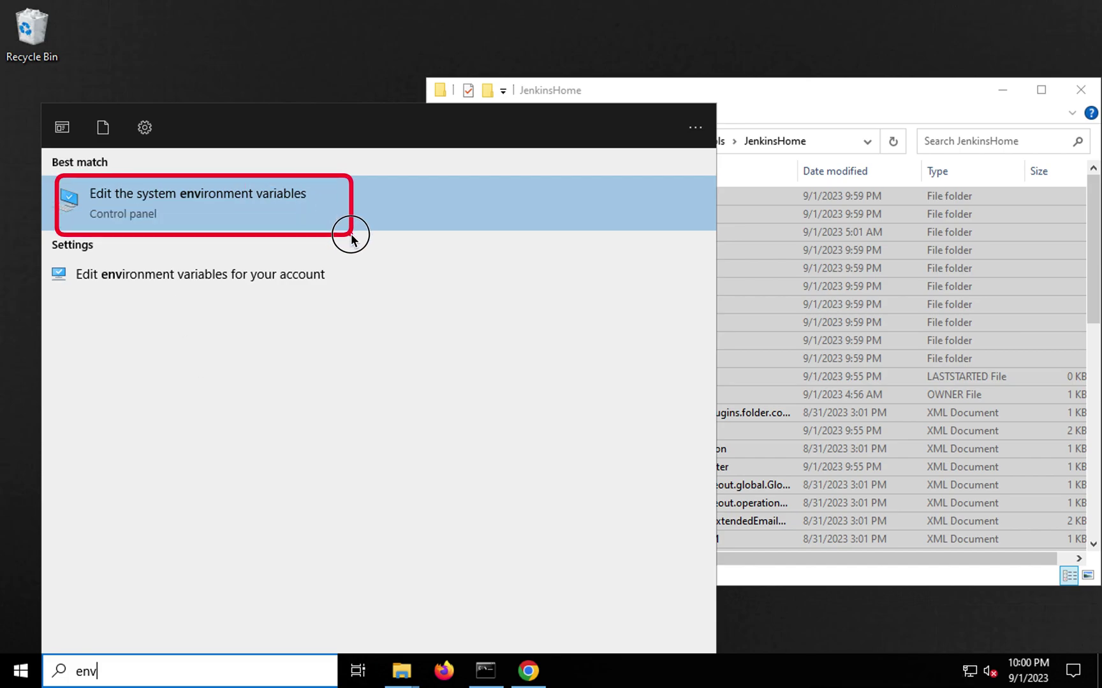
left_click(251, 204)
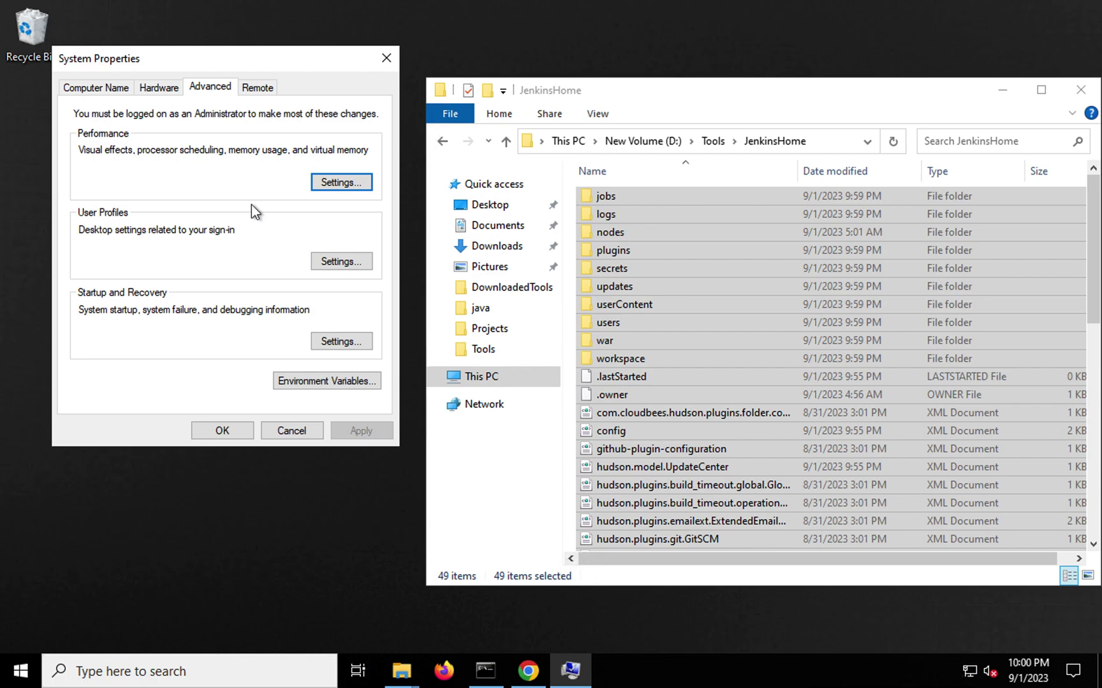
left_click(386, 58)
mouse_move(397, 6)
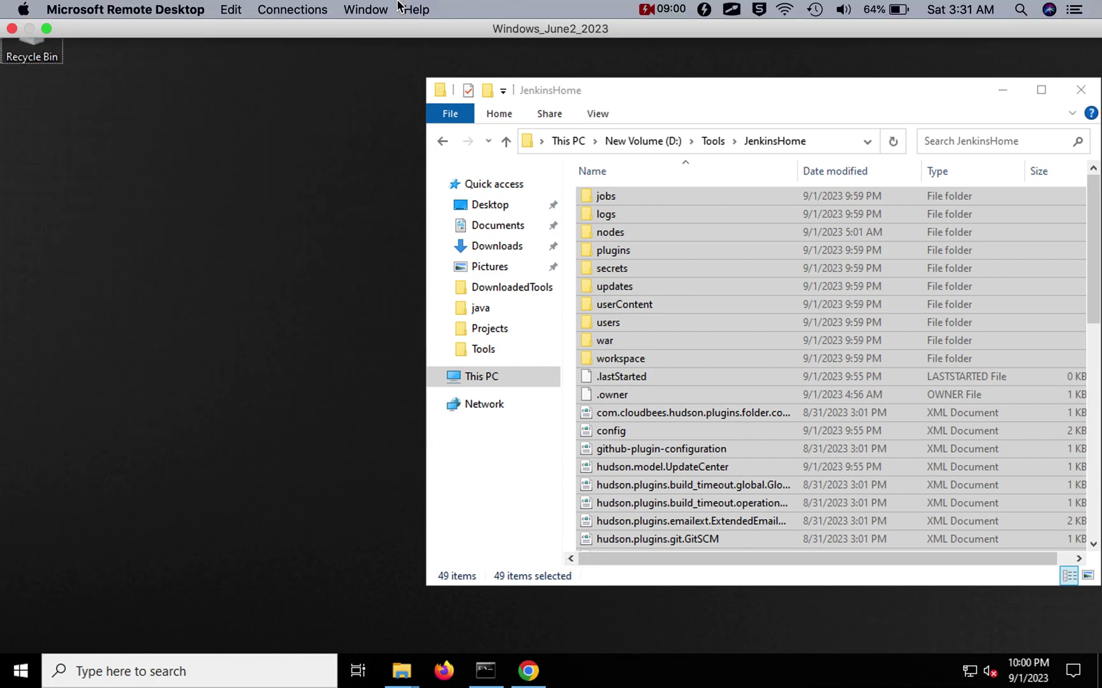
key("super")
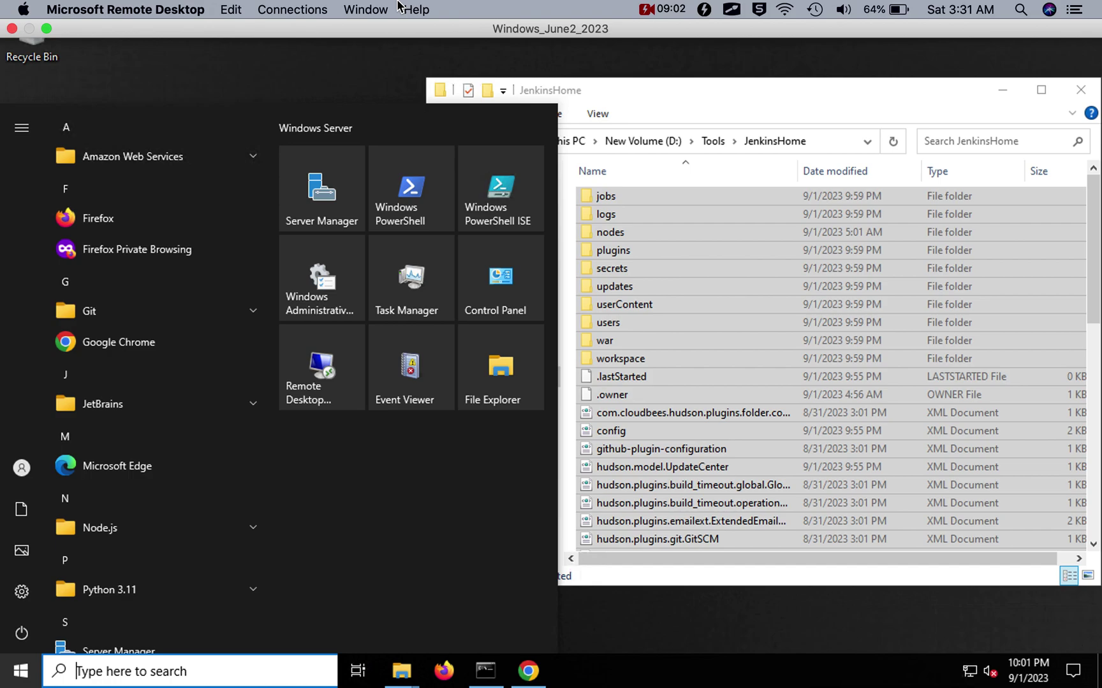
type("env")
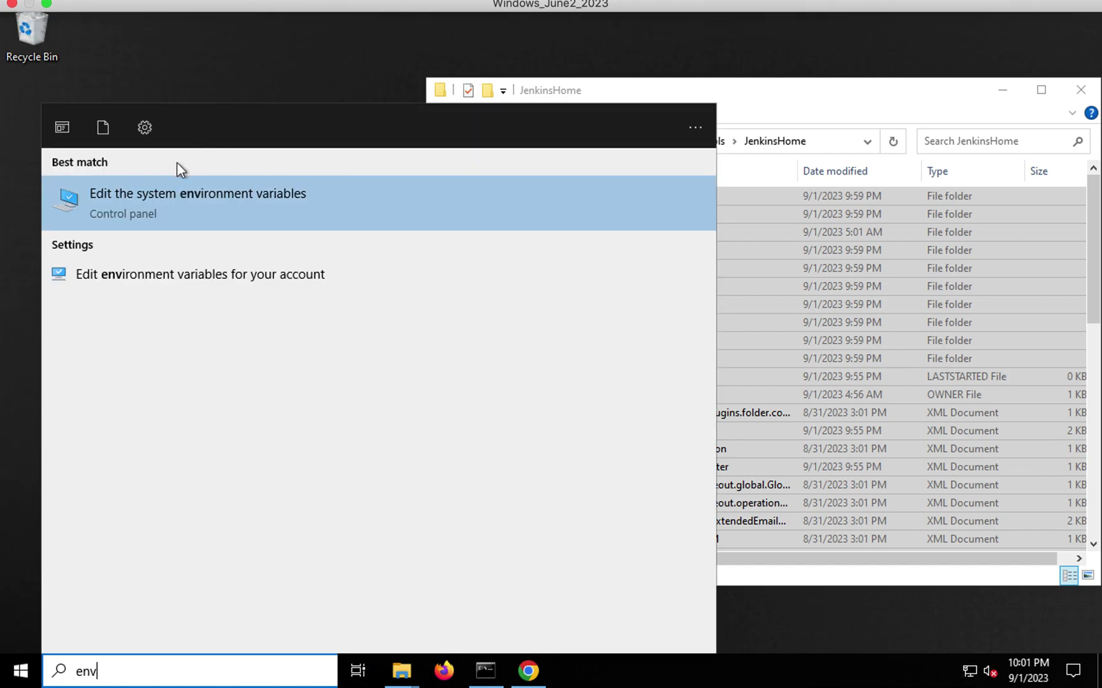
left_click(174, 188)
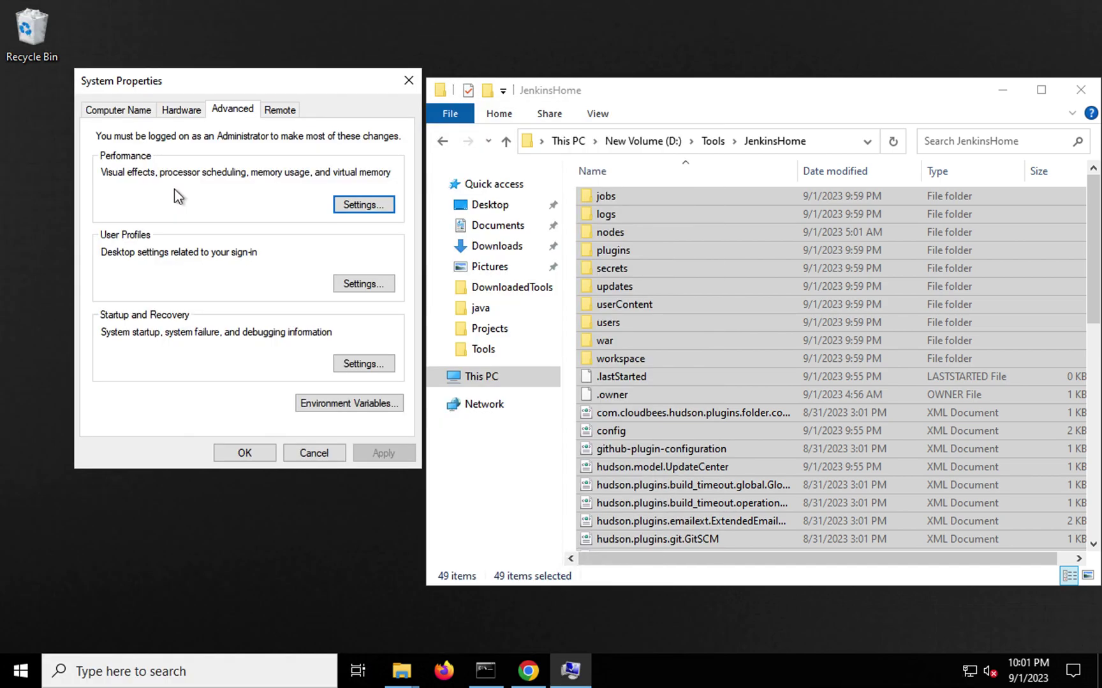
left_click(351, 406)
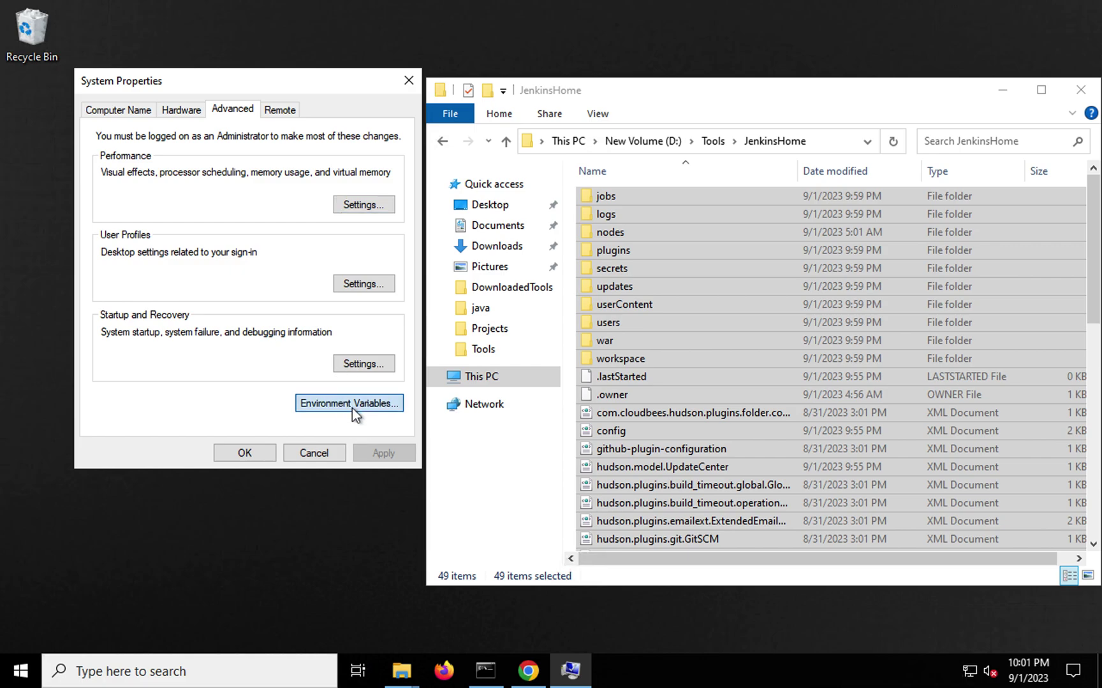
left_click(354, 413)
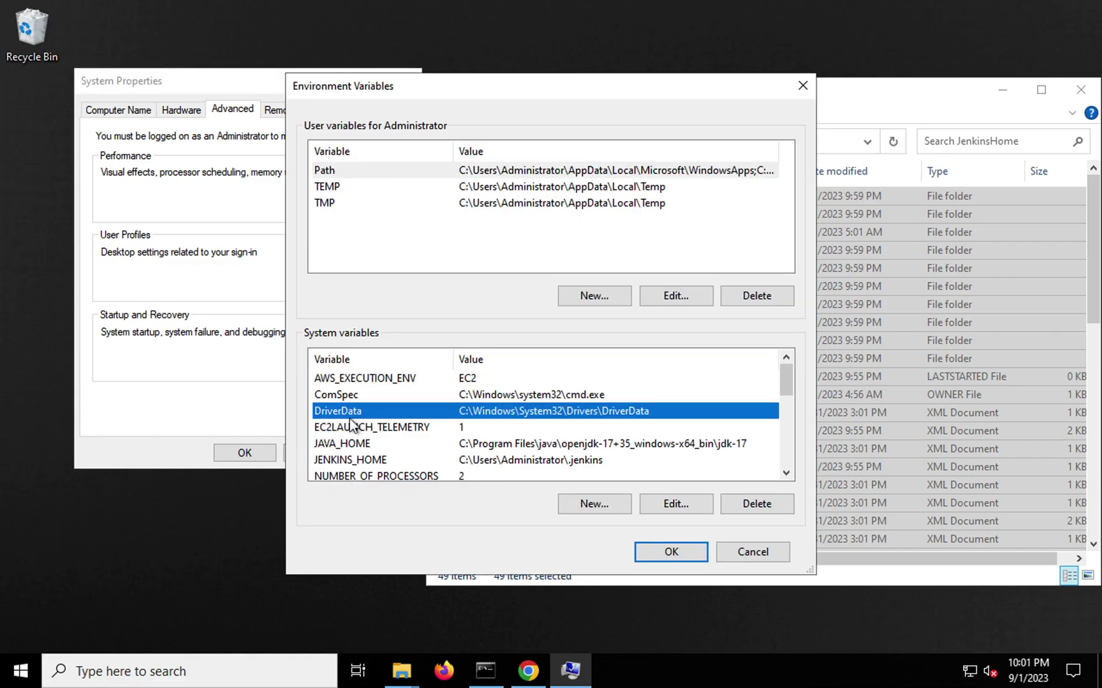
left_click(349, 433)
key("Down")
key("Down")
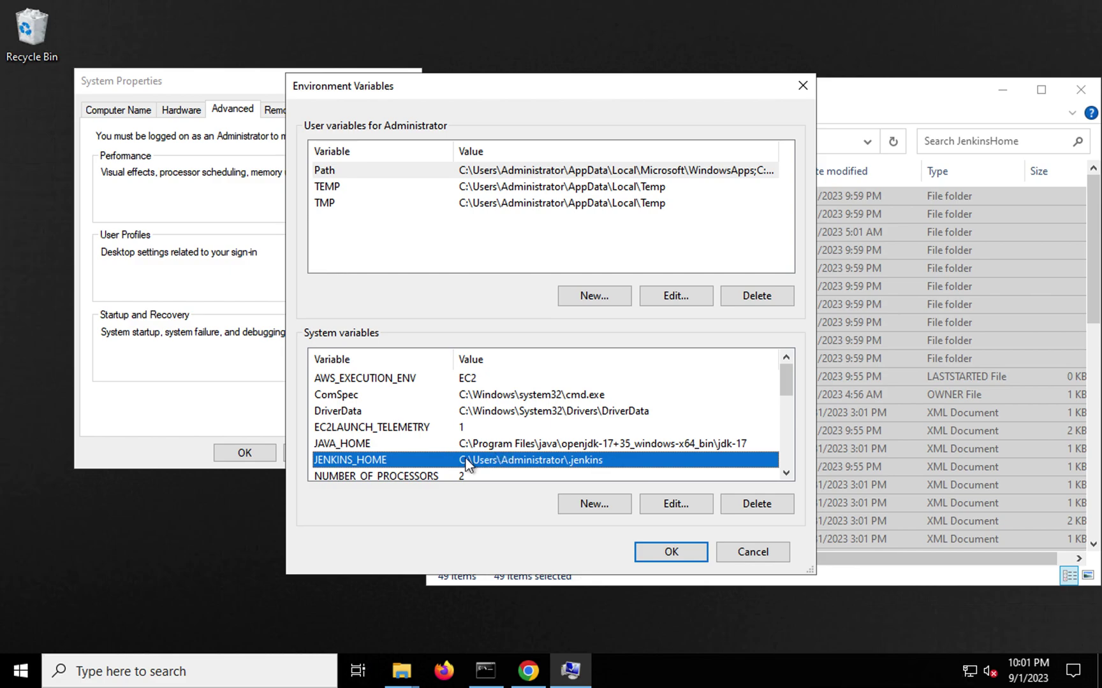
left_click(767, 505)
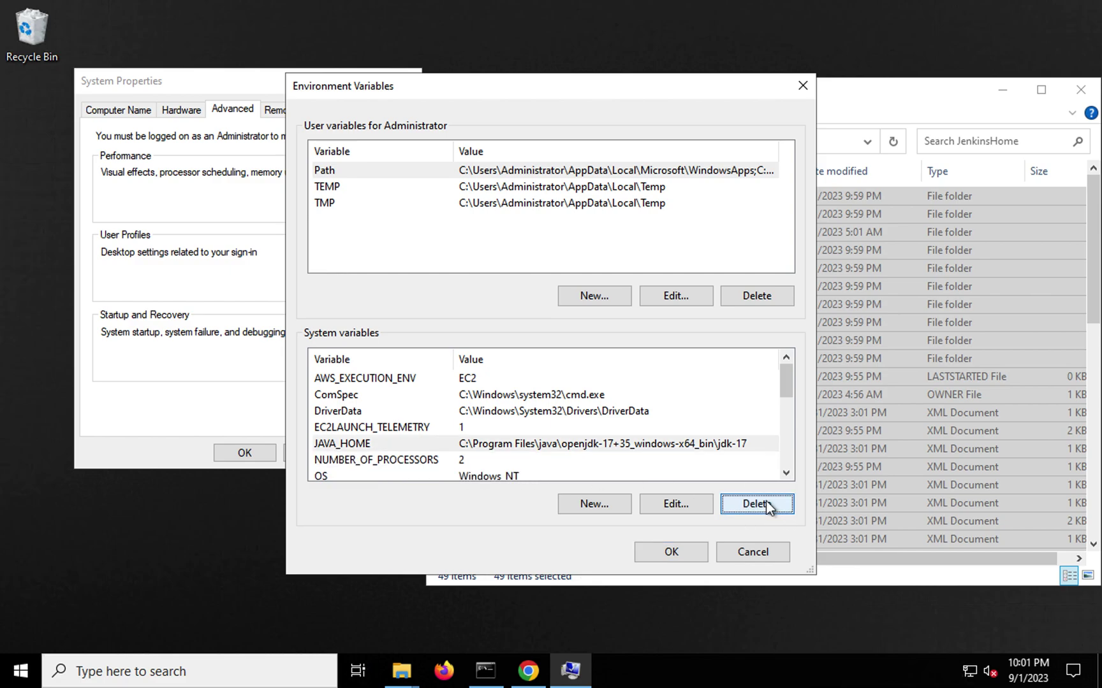
left_click(358, 414)
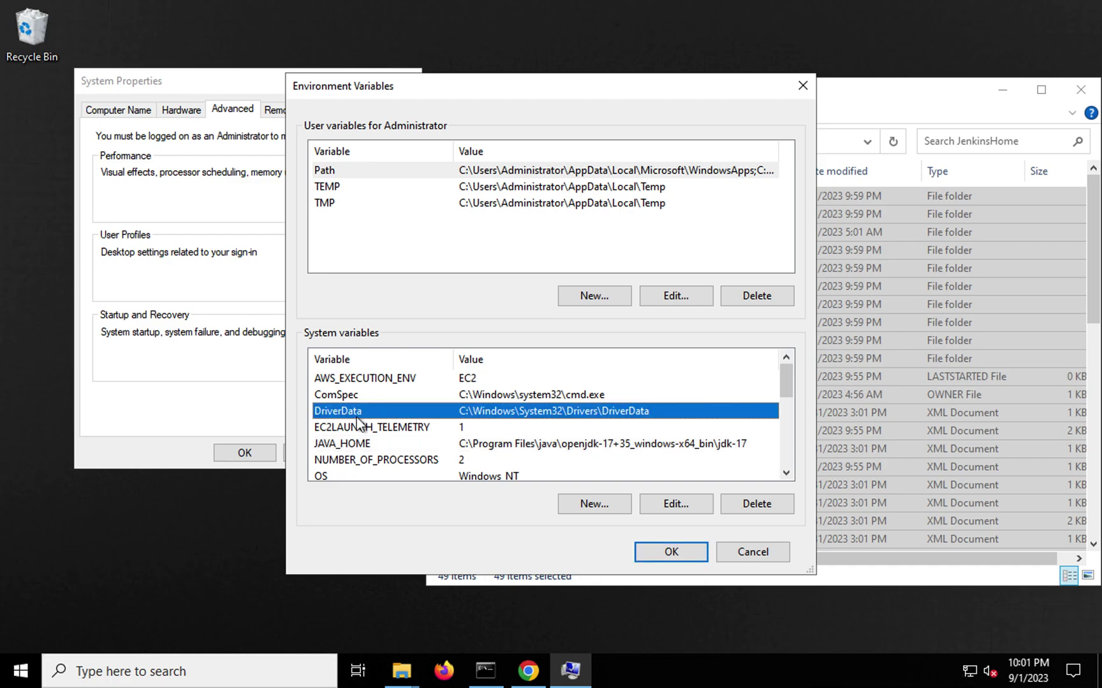
key("Down")
key("Down")
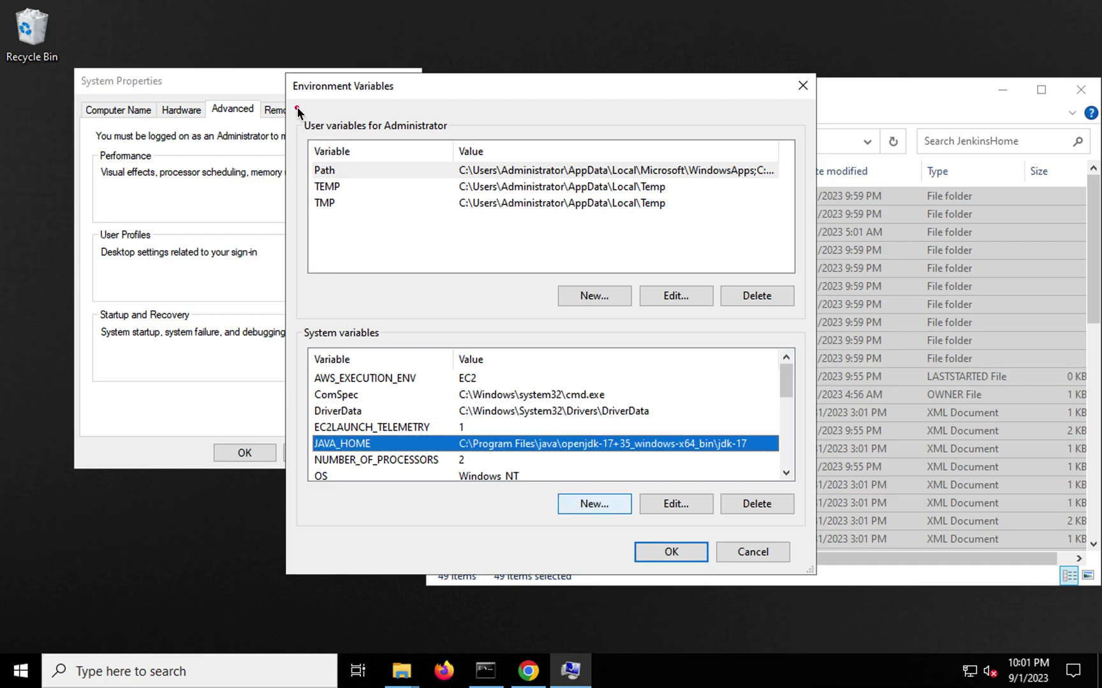
mouse_move(298, 112)
left_mouse_down()
mouse_move(795, 288)
mouse_move(804, 317)
left_mouse_up()
mouse_move(292, 321)
left_mouse_down()
mouse_move(730, 518)
mouse_move(823, 533)
mouse_move(802, 524)
left_mouse_up()
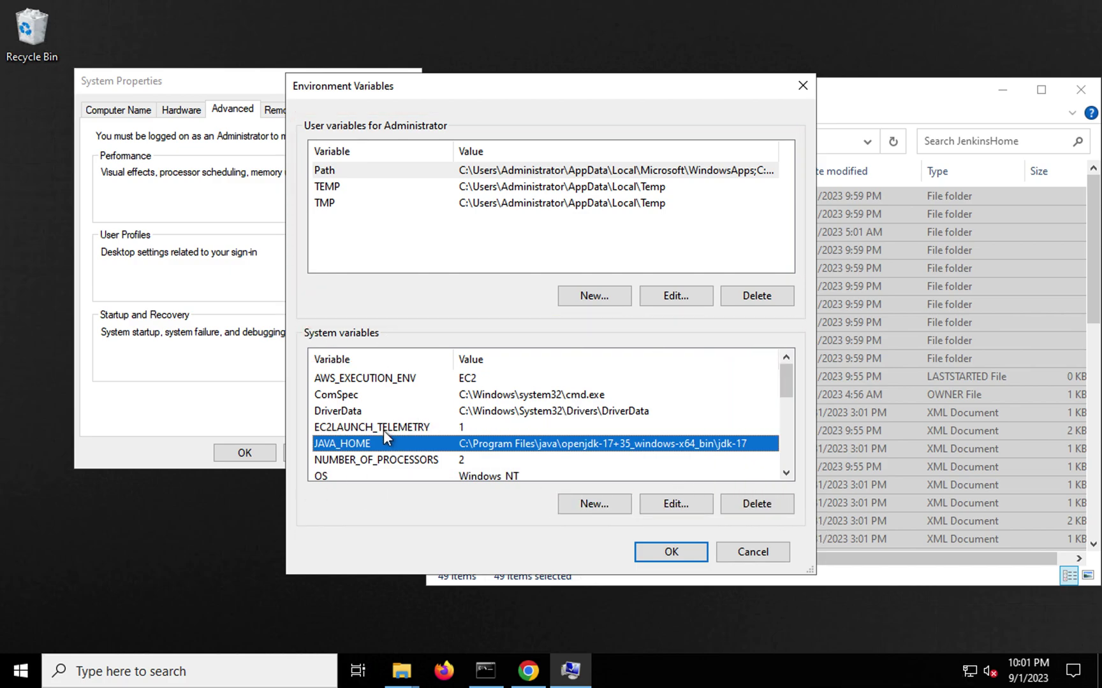
Create a new system variable named JENKINS_HOME.
left_click(592, 505)
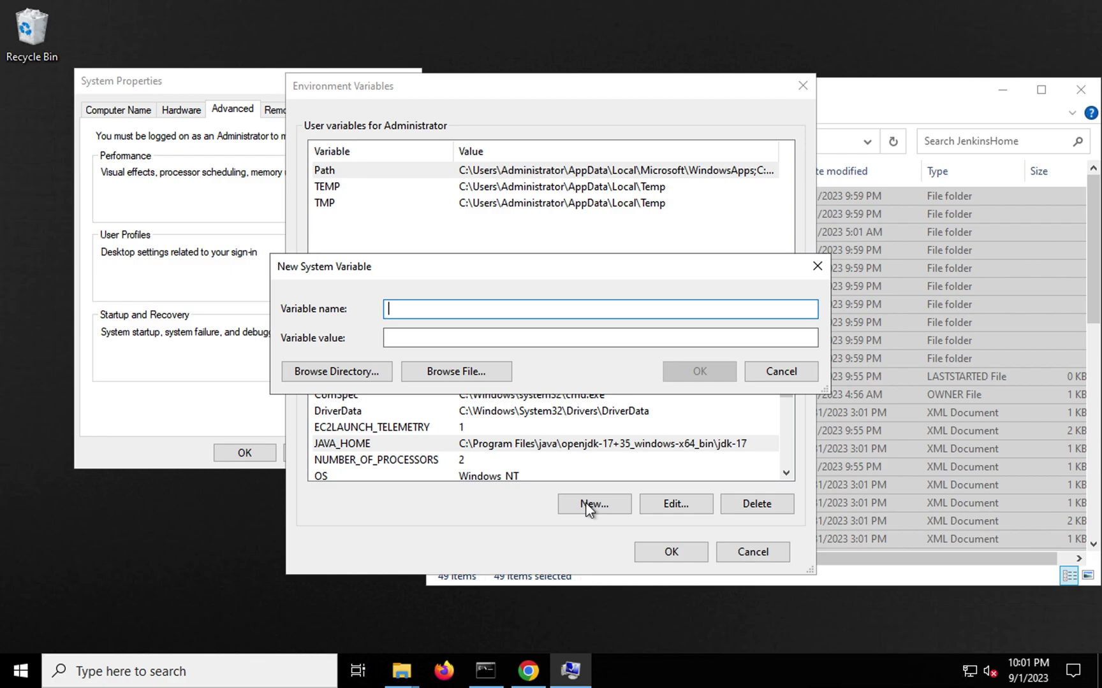
type("JENKINS_HOME")
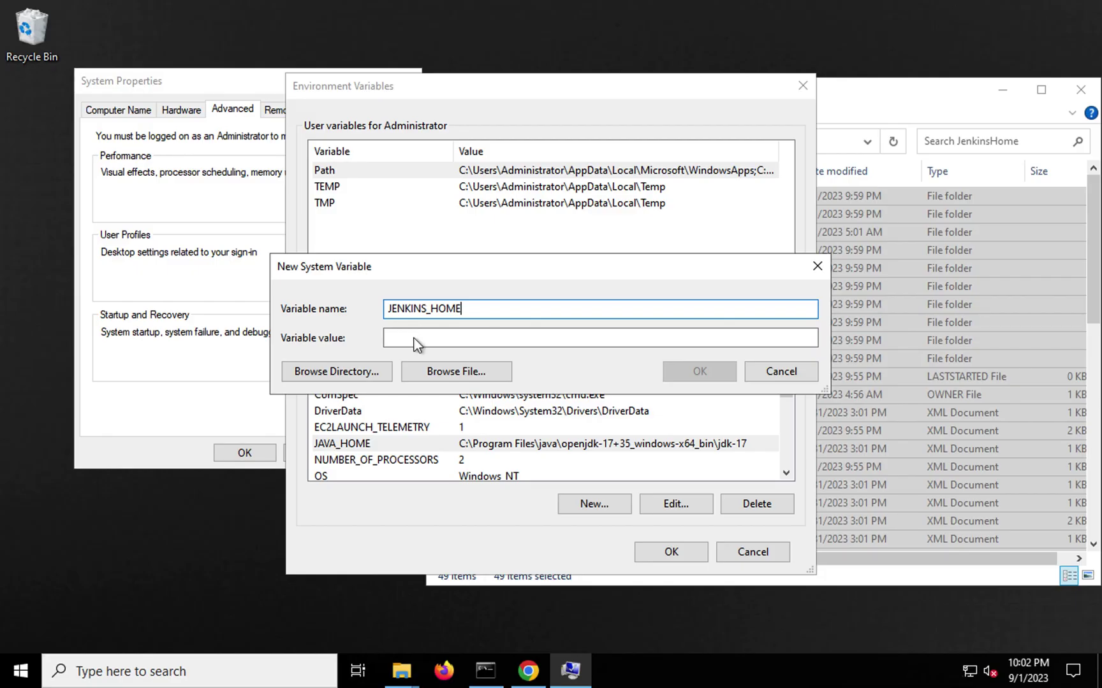
left_click(415, 337)
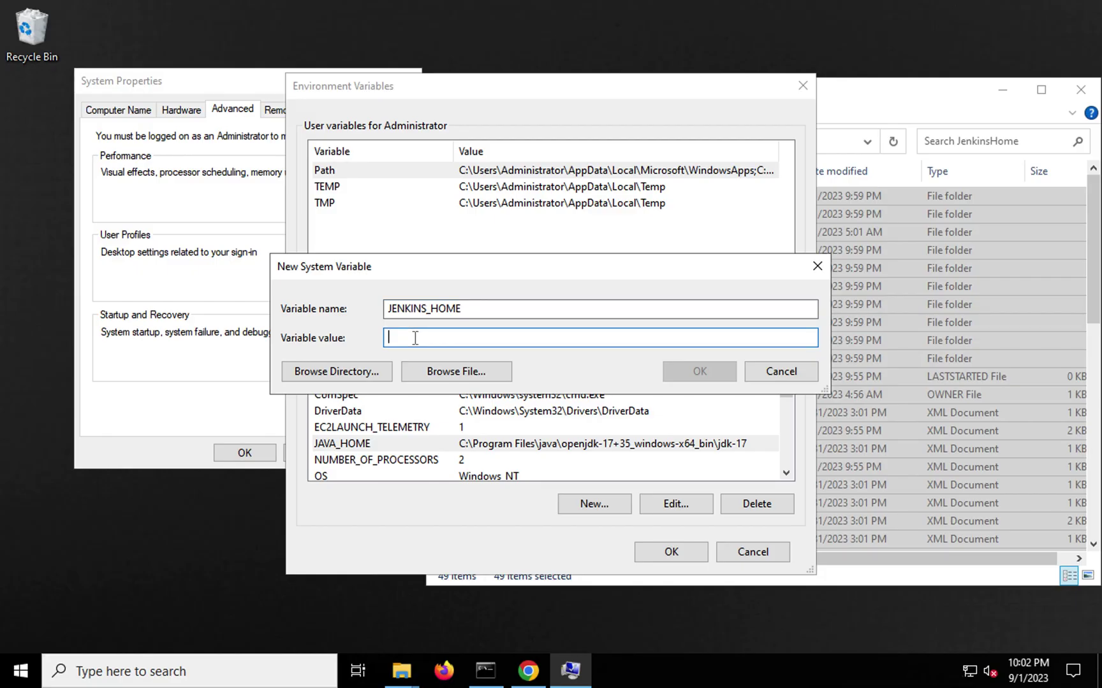
Paste D:\Tools\JenkinsHome from Explorer's address bar as its value and save the variables.
left_click(403, 677)
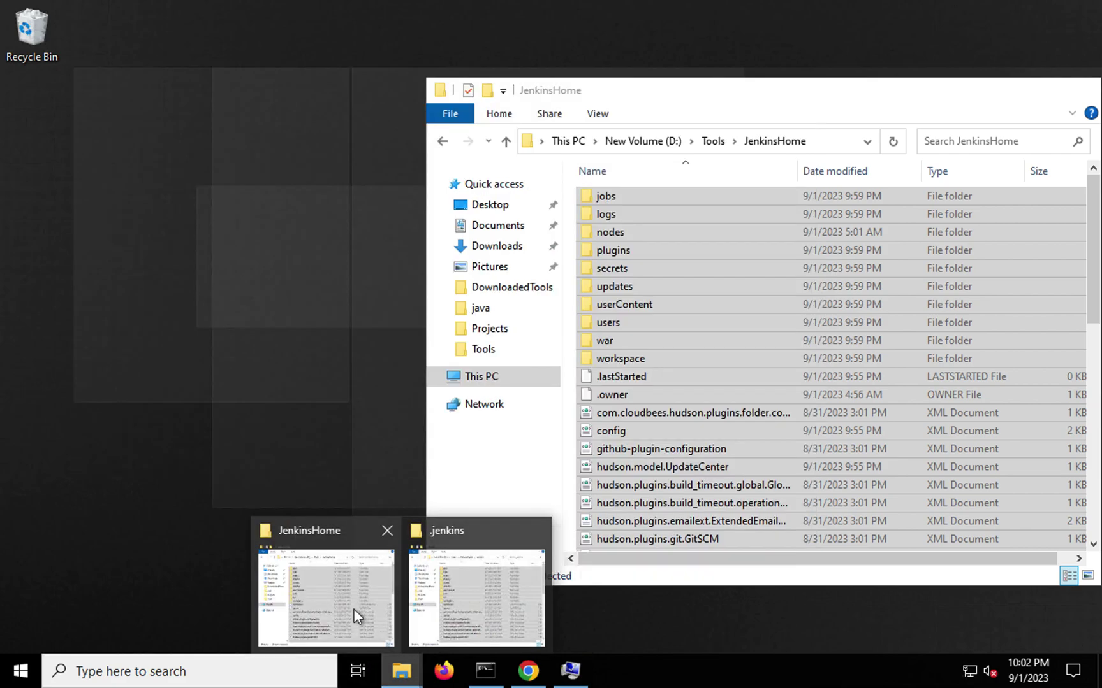
left_click(354, 610)
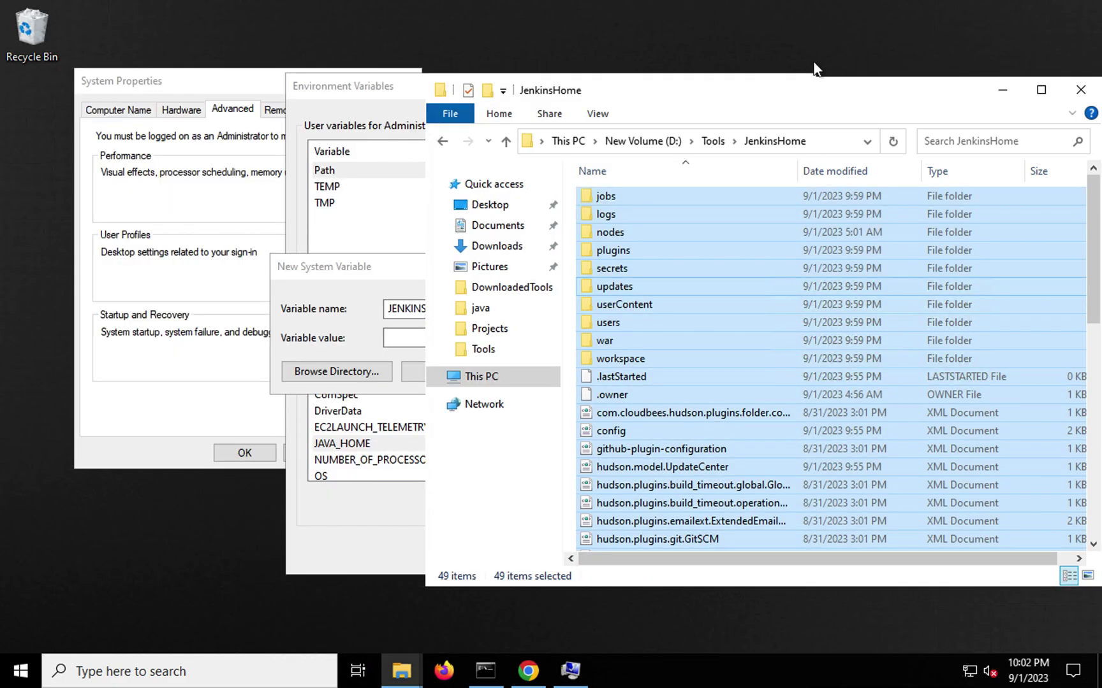
left_click(830, 146)
key("ctrl+c")
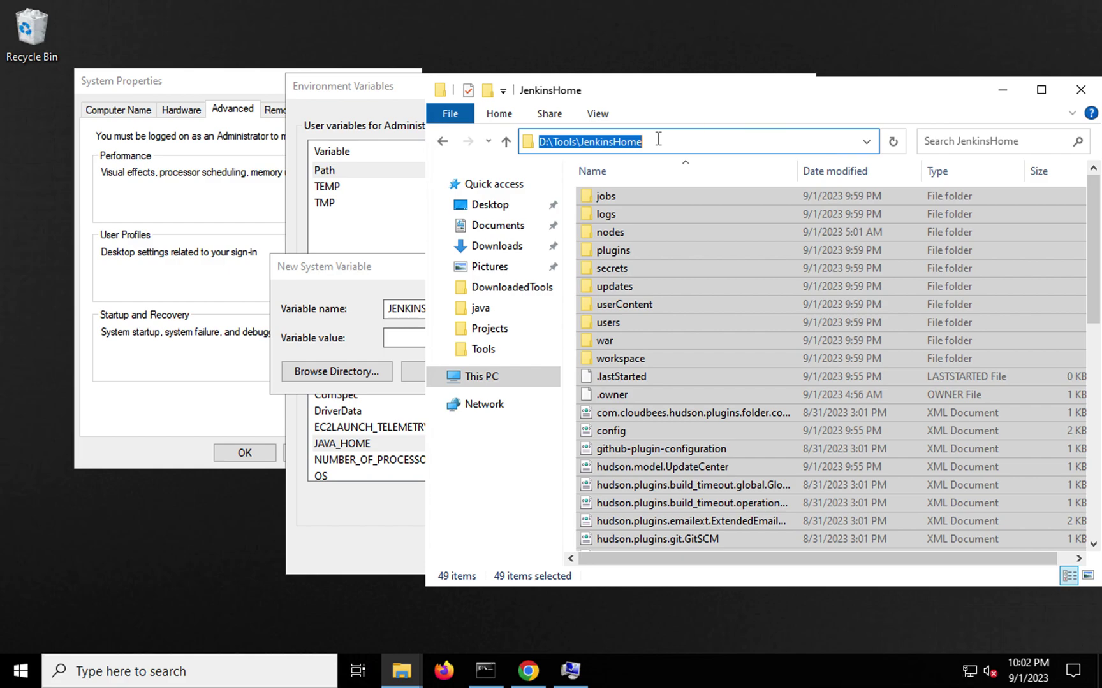
left_click(570, 670)
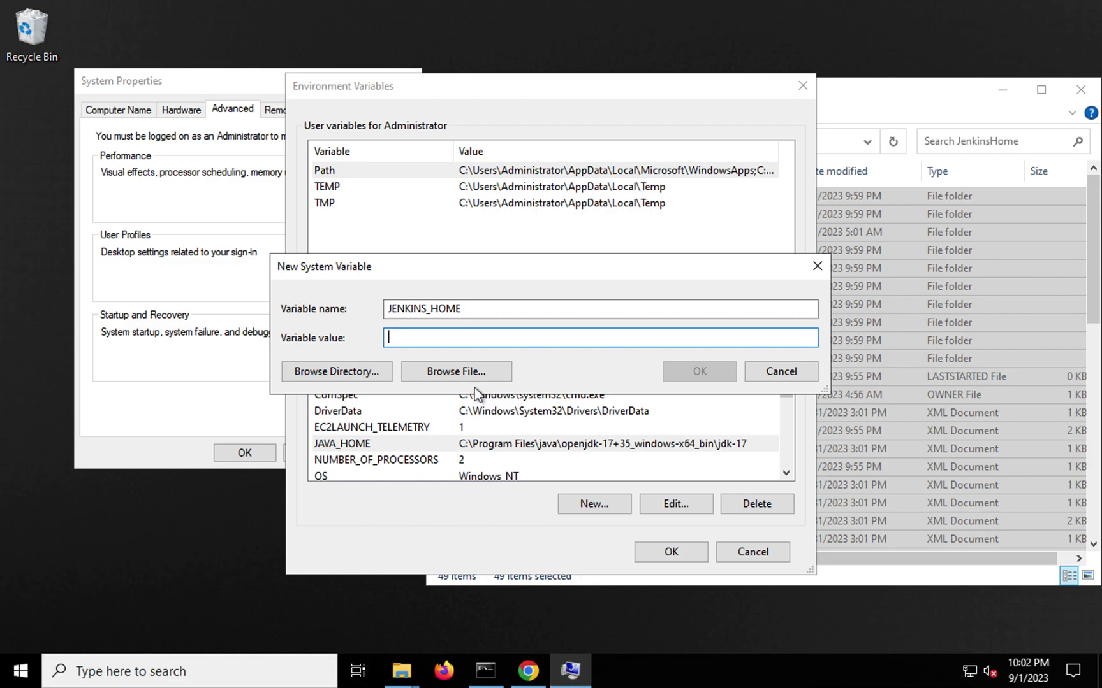
key("ctrl+v")
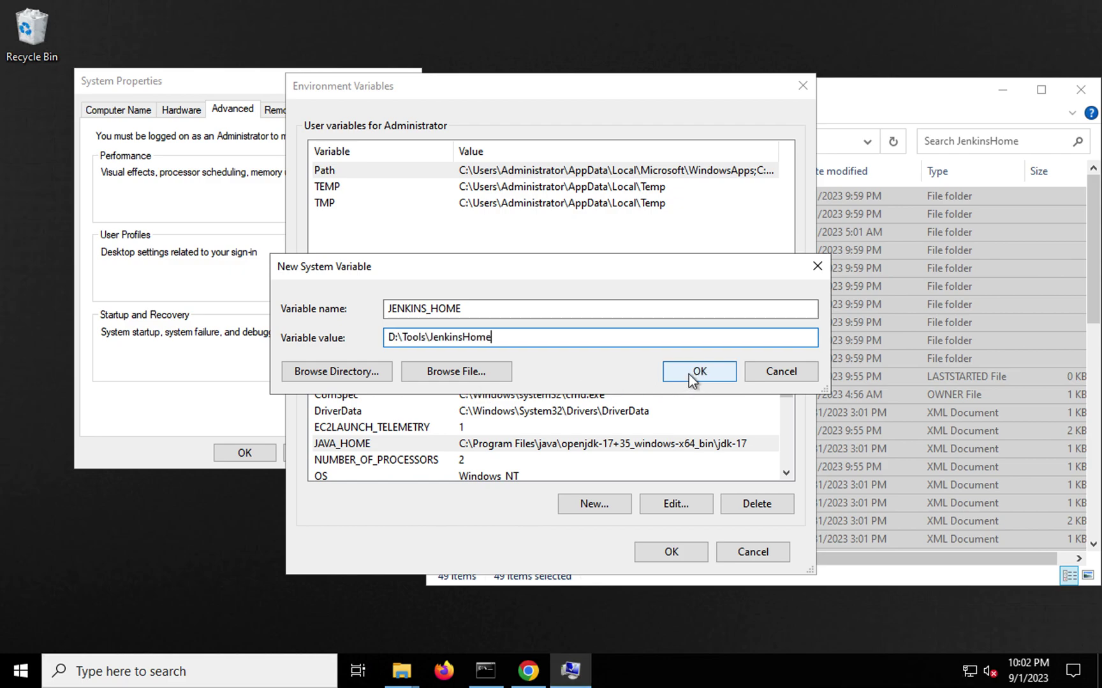
left_click(688, 374)
left_click(661, 556)
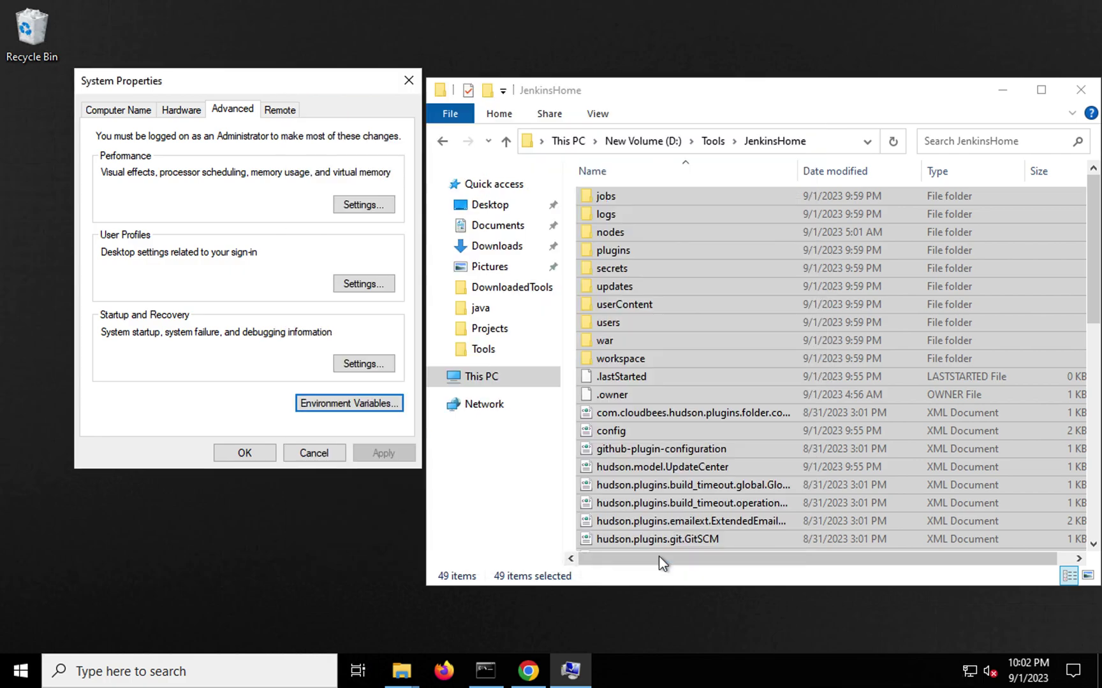
Close System Properties, show Step 5 on the slide, and return to the old command window.
left_click(258, 448)
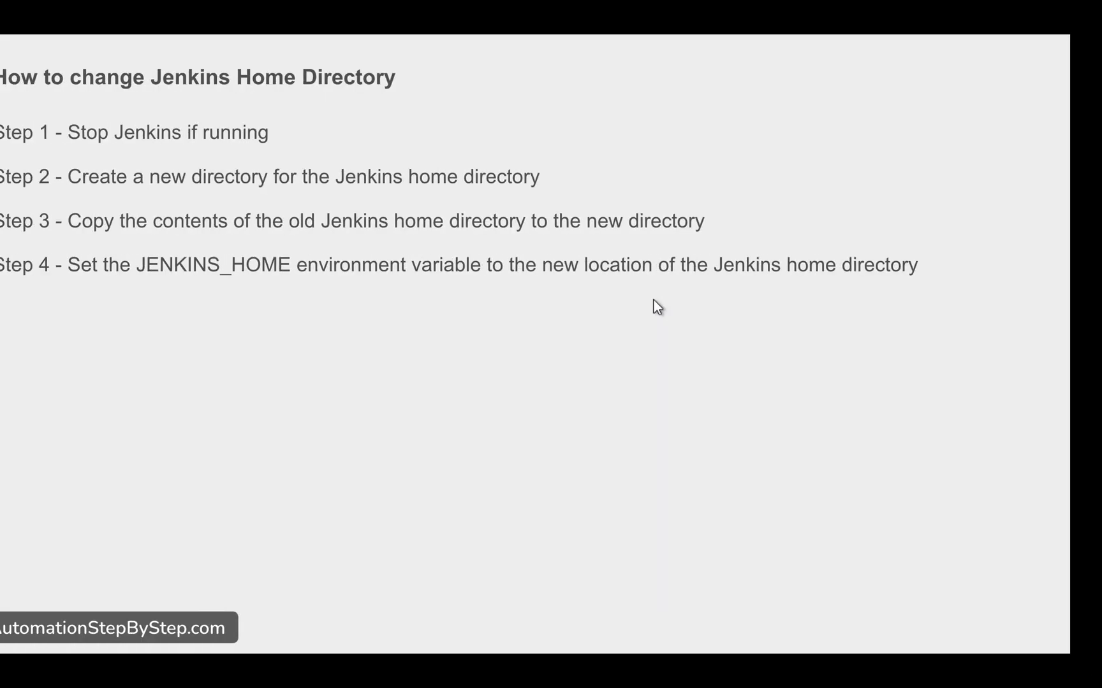
key("Right")
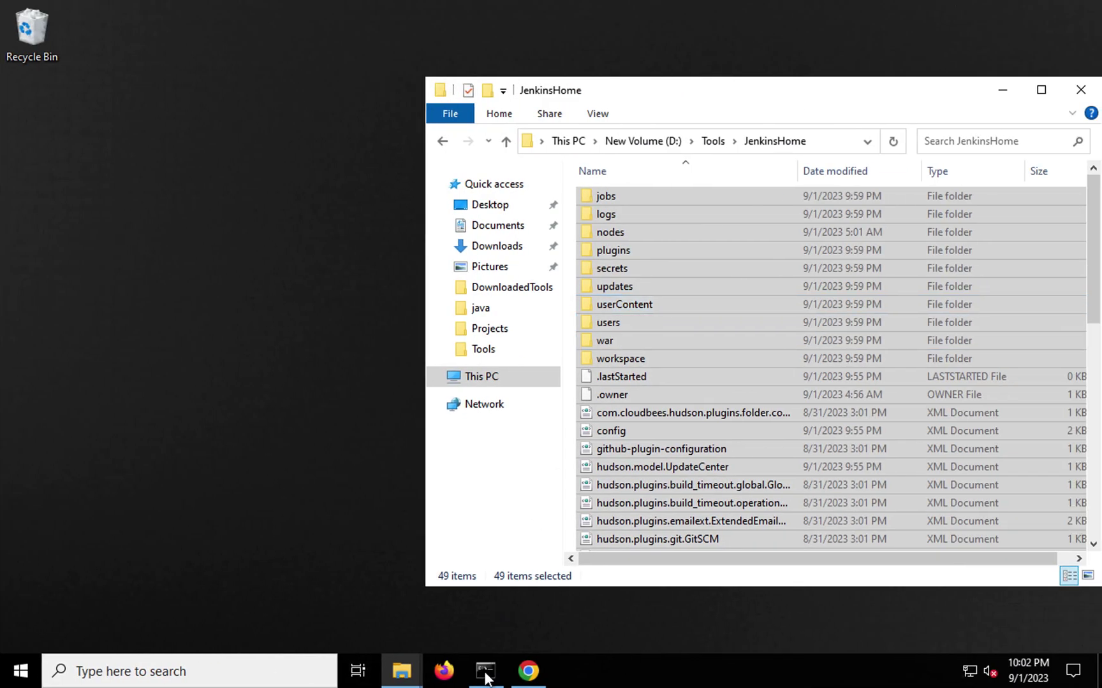
left_click(485, 671)
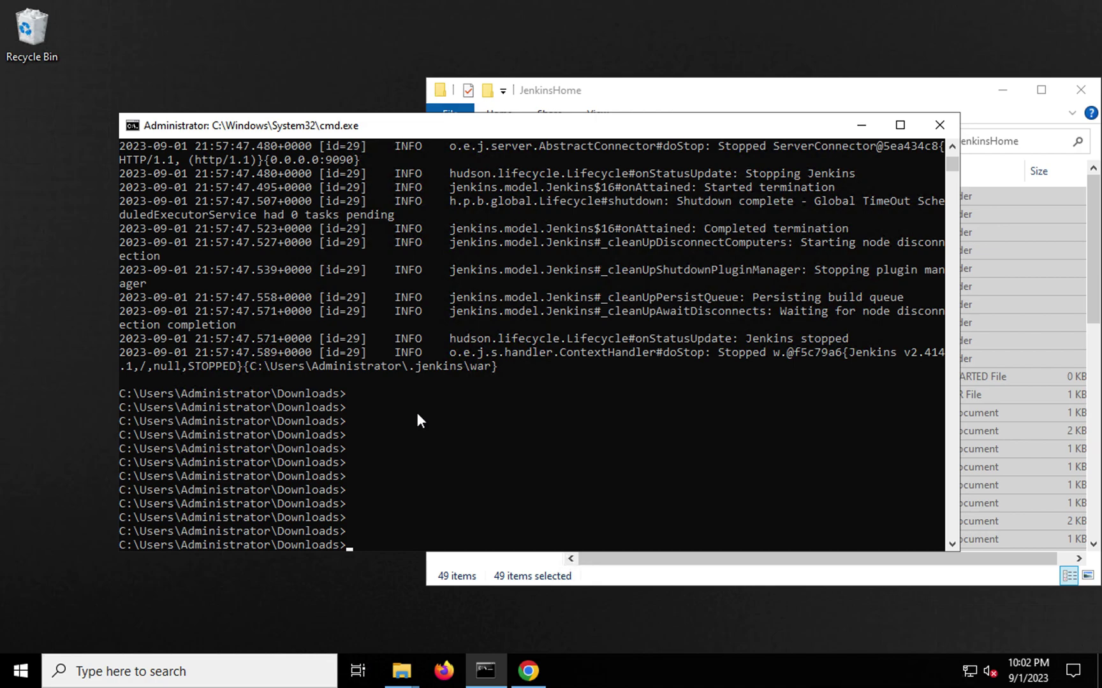
Exit the old console and open a new Command Prompt in the Downloads folder.
type("exit")
key("Return")
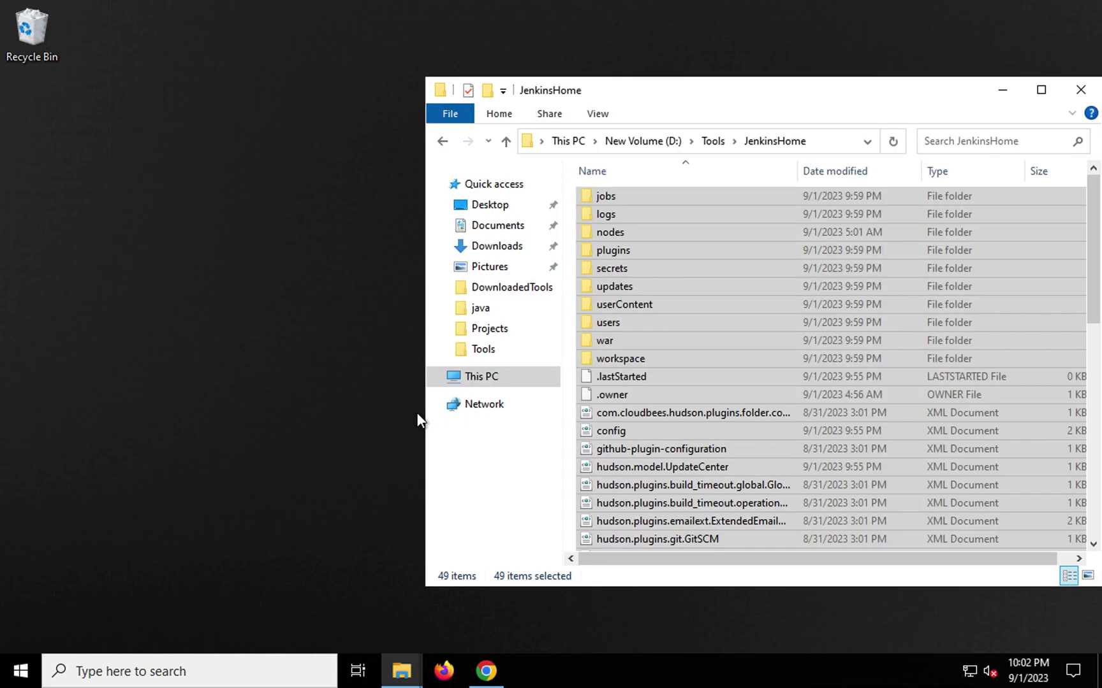
key("super")
type("cmd")
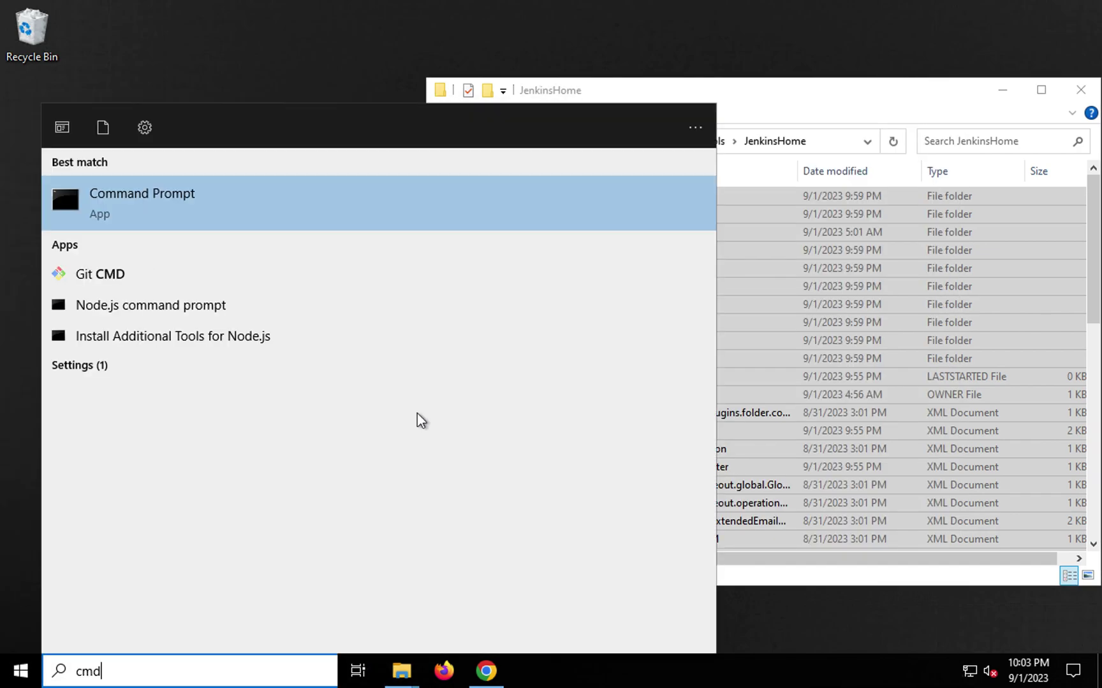
key("Return")
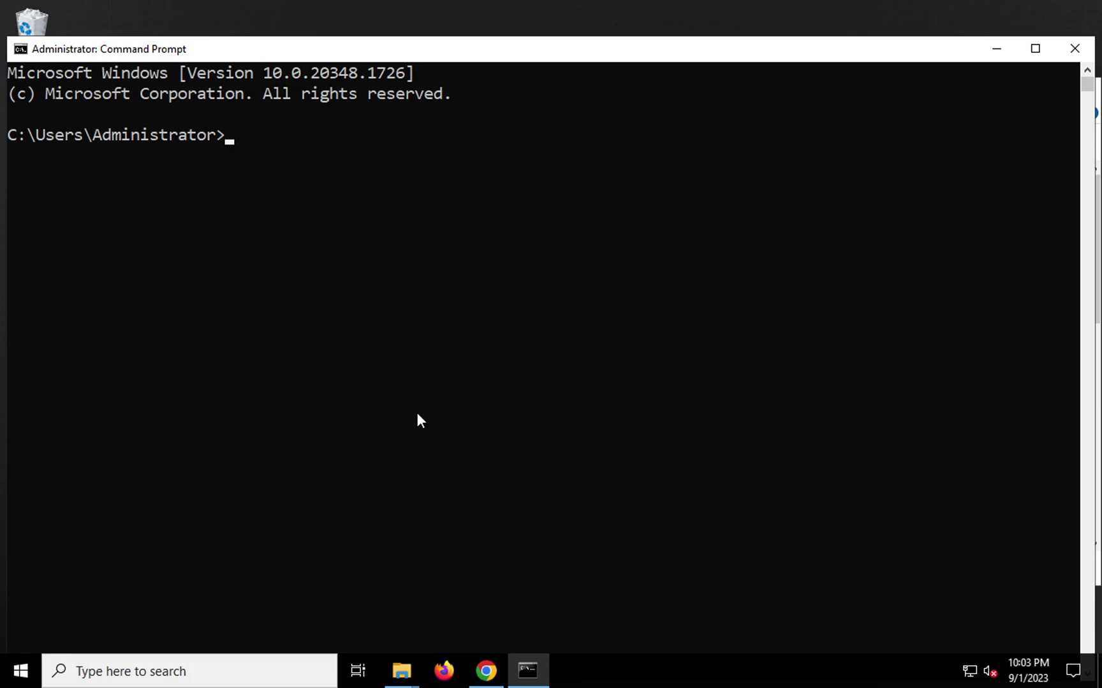
type("cd Downloads")
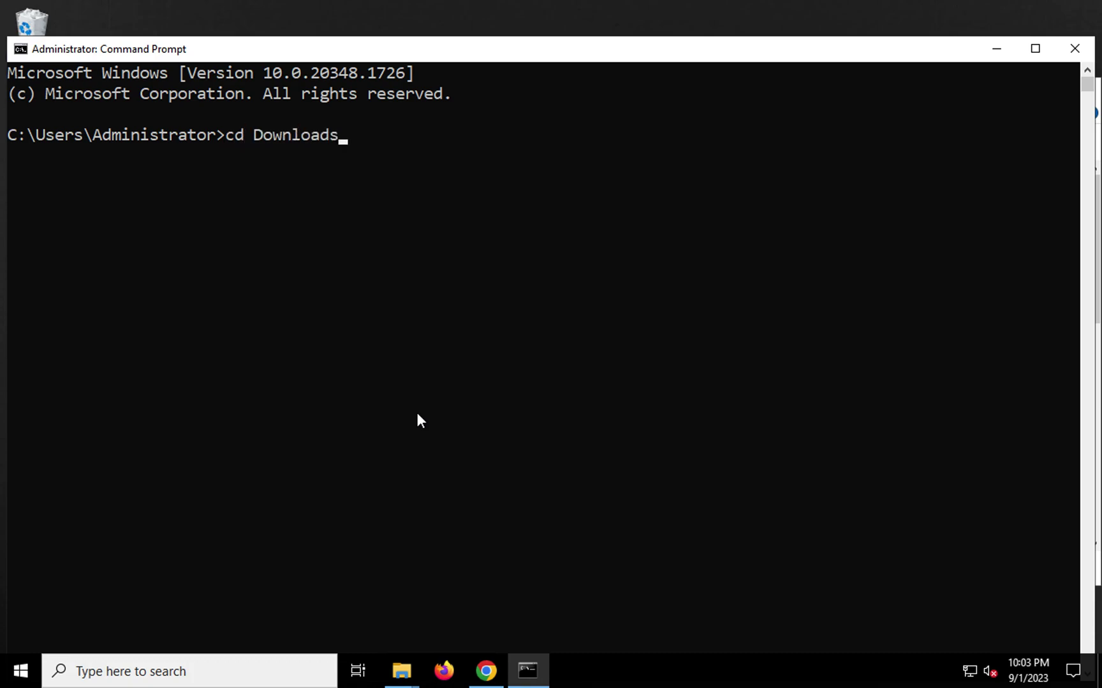
key("Return")
Run java -jar jenkins.war --httpPort=9595 to start Jenkins on port 9595.
type("java -jar j")
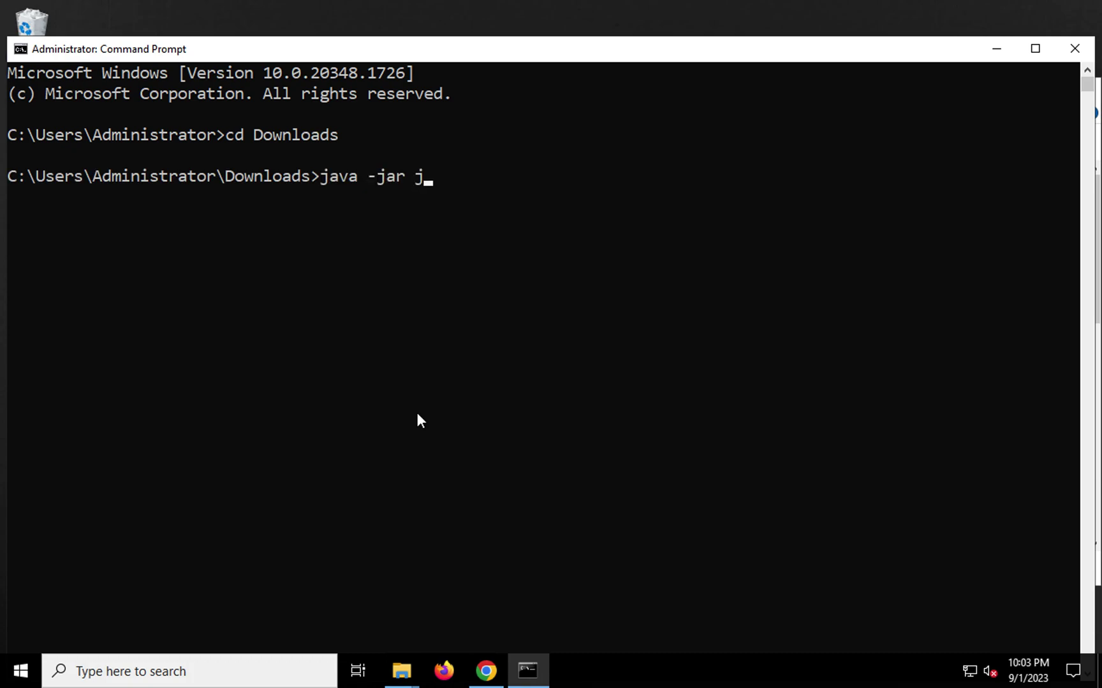
type("en")
key("Tab")
type("--h")
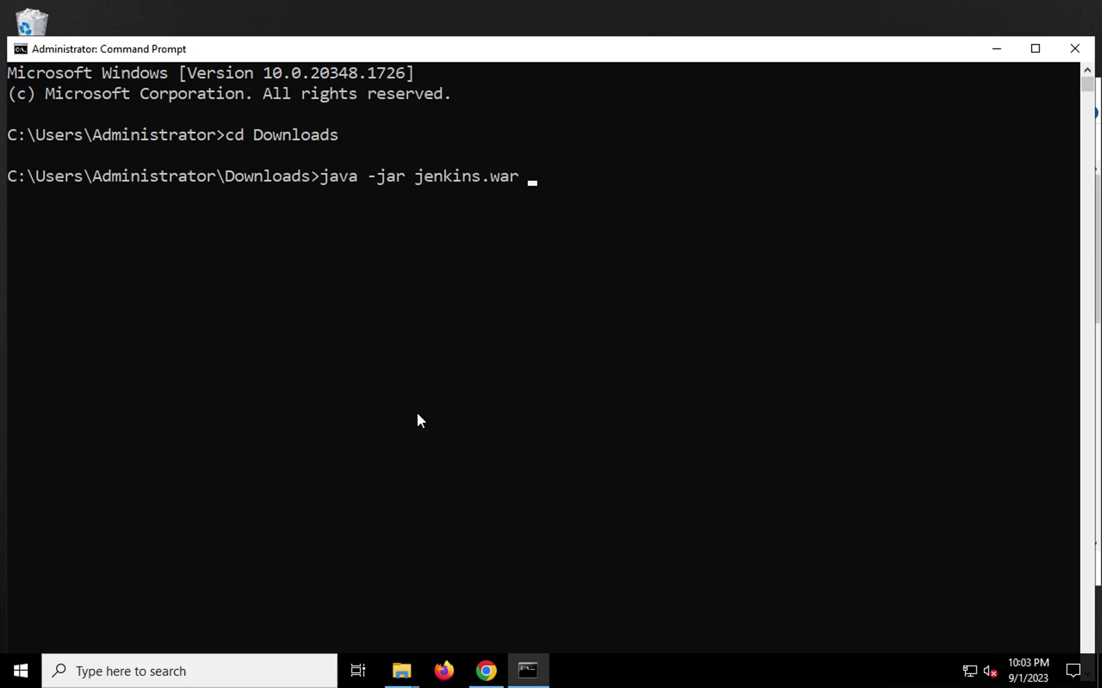
type("ttpPort")
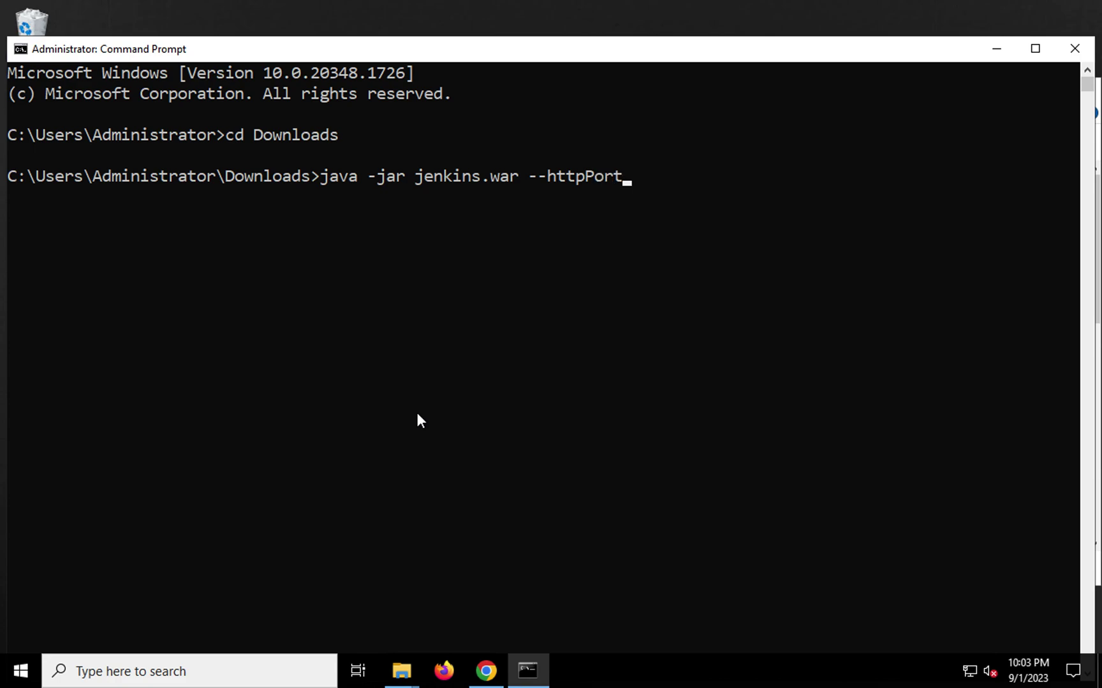
type("=95")
key("Return")
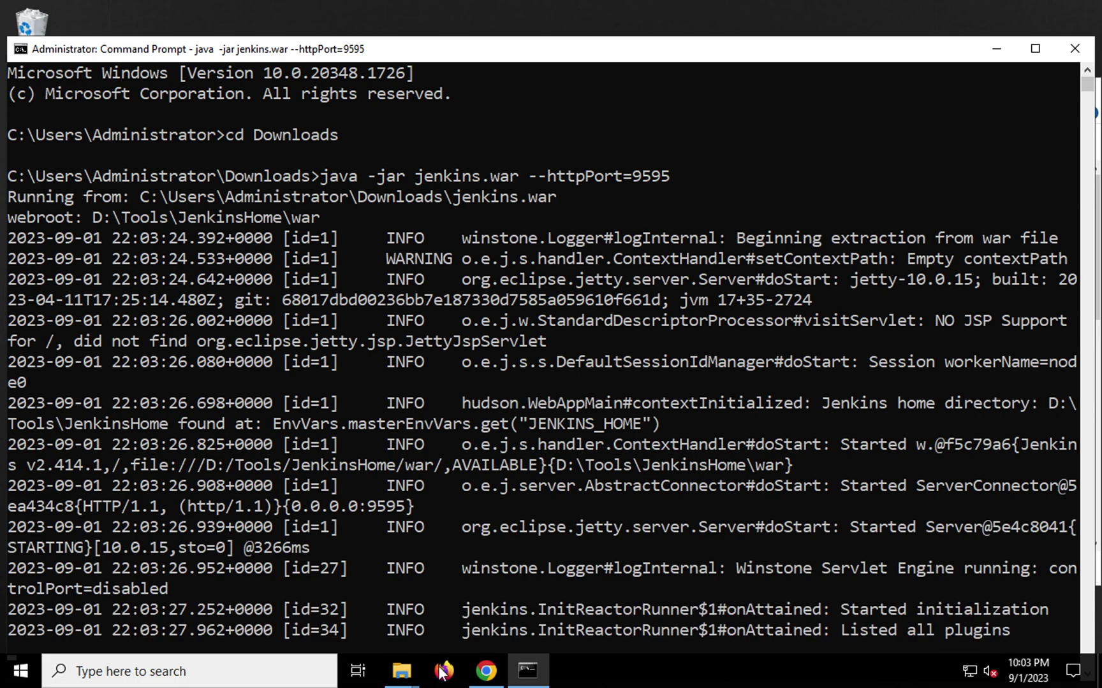
In a new Chrome tab, load localhost:9595 by changing the suggested 9191 port.
left_click(485, 676)
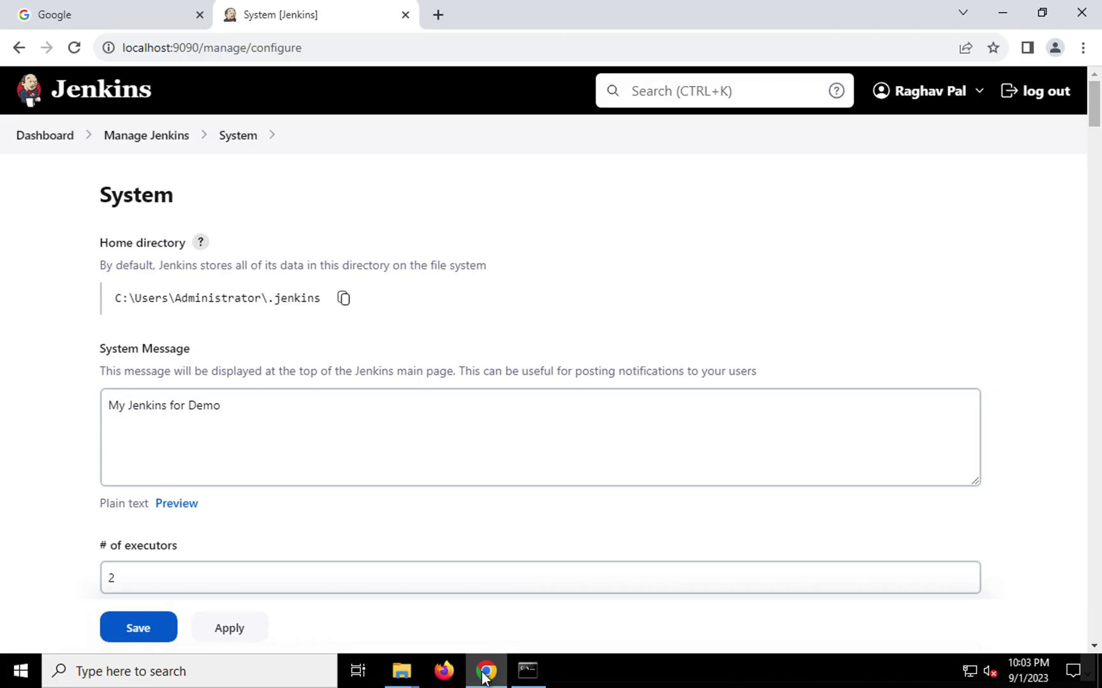
left_click(437, 15)
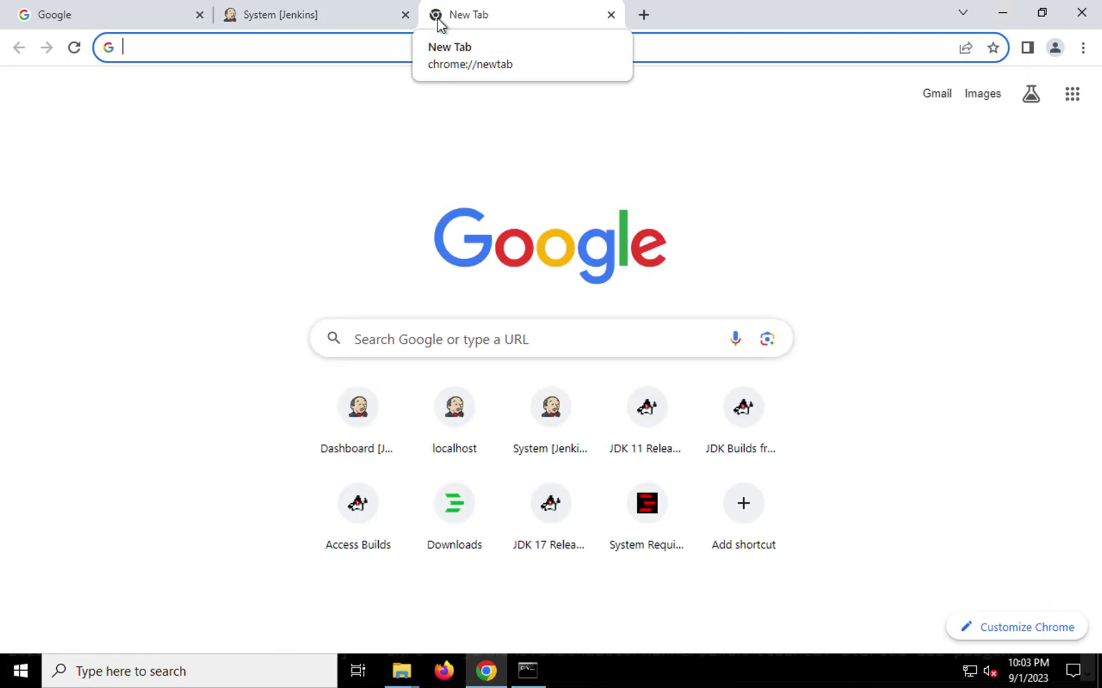
type("loc")
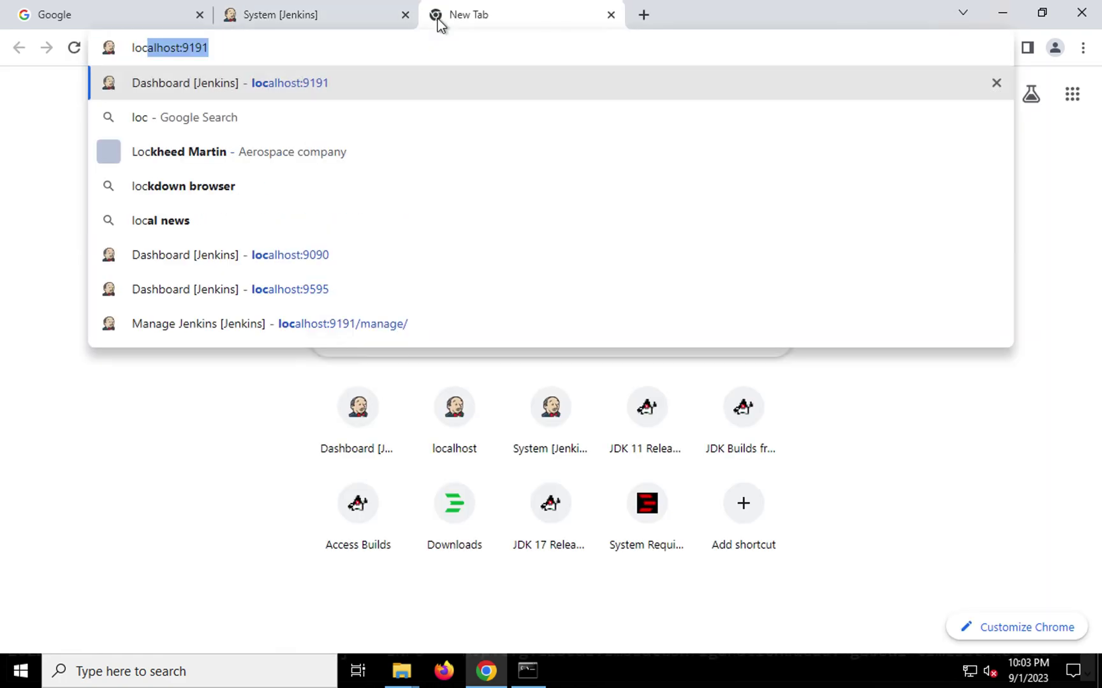
key("Right")
key("BackSpace")
key("BackSpace")
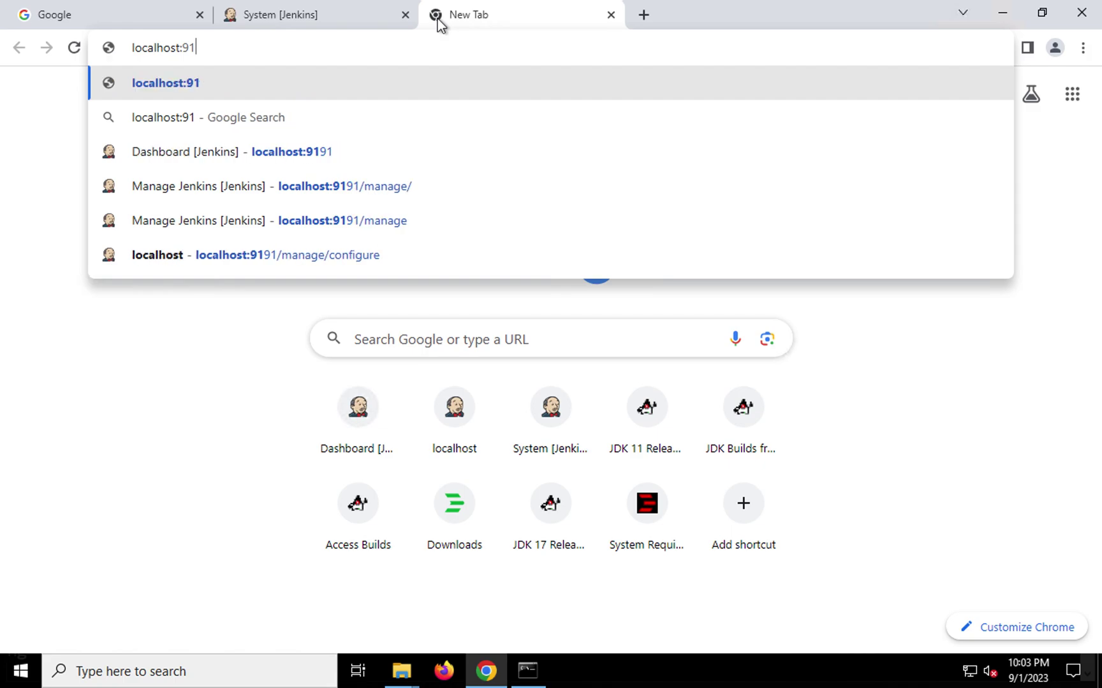
key("BackSpace")
type("595")
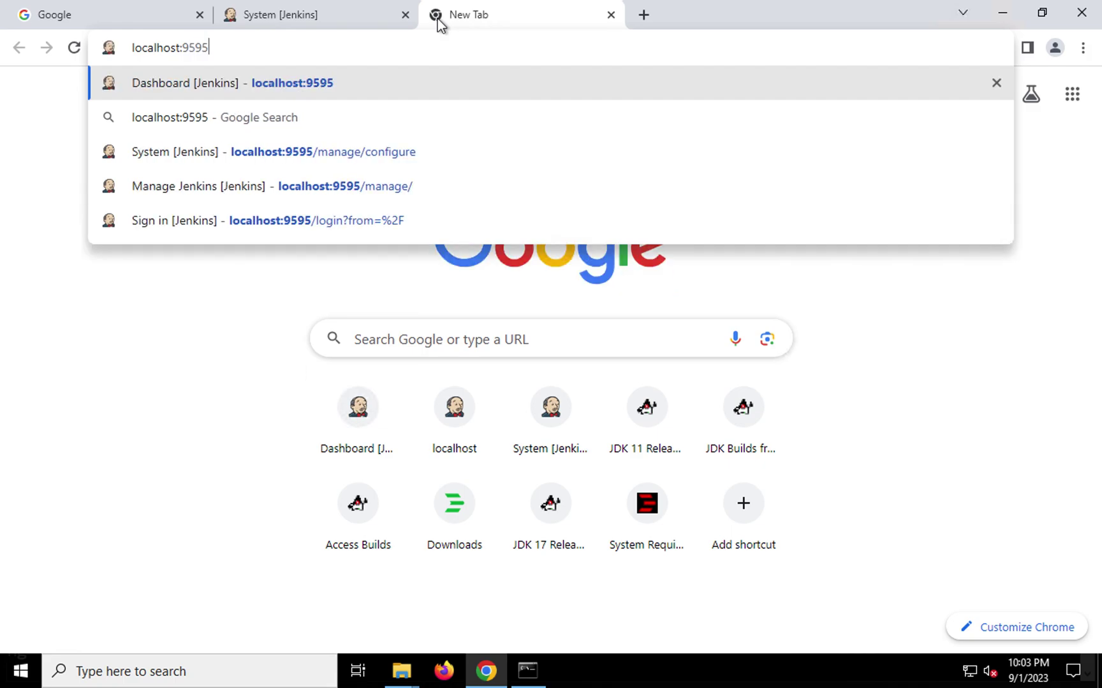
key("Return")
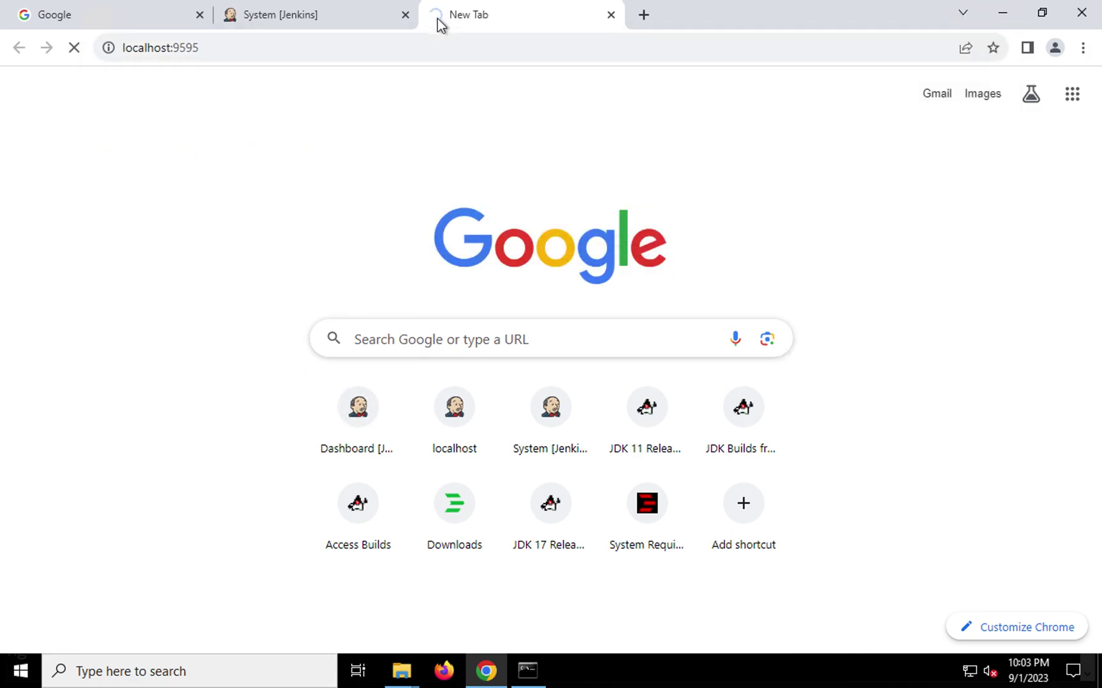
Confirm in the console log that Jenkins is fully up, then return to the sign-in page.
left_click(530, 677)
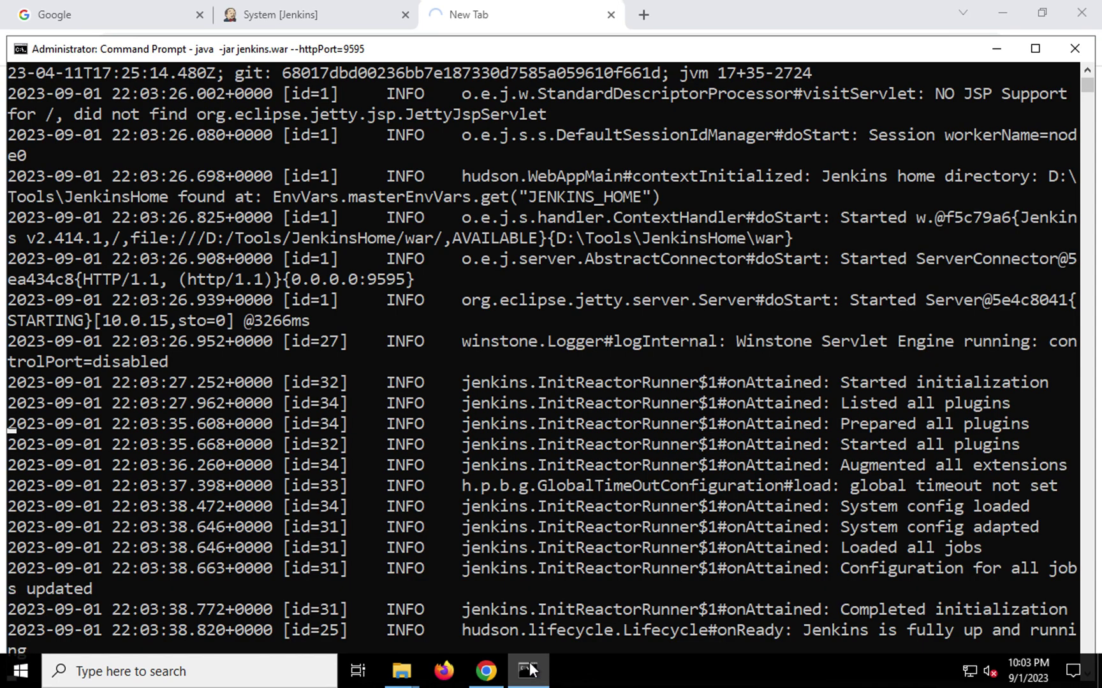
mouse_move(792, 613)
left_mouse_down()
mouse_move(854, 647)
mouse_move(1071, 668)
left_mouse_up()
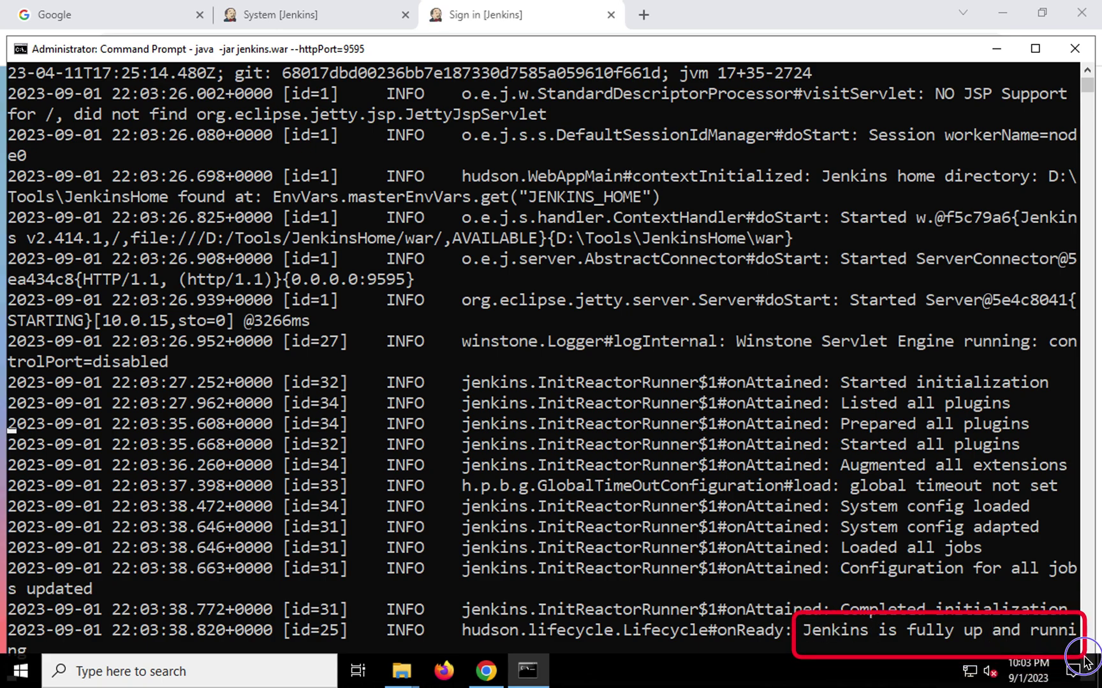
left_click(486, 676)
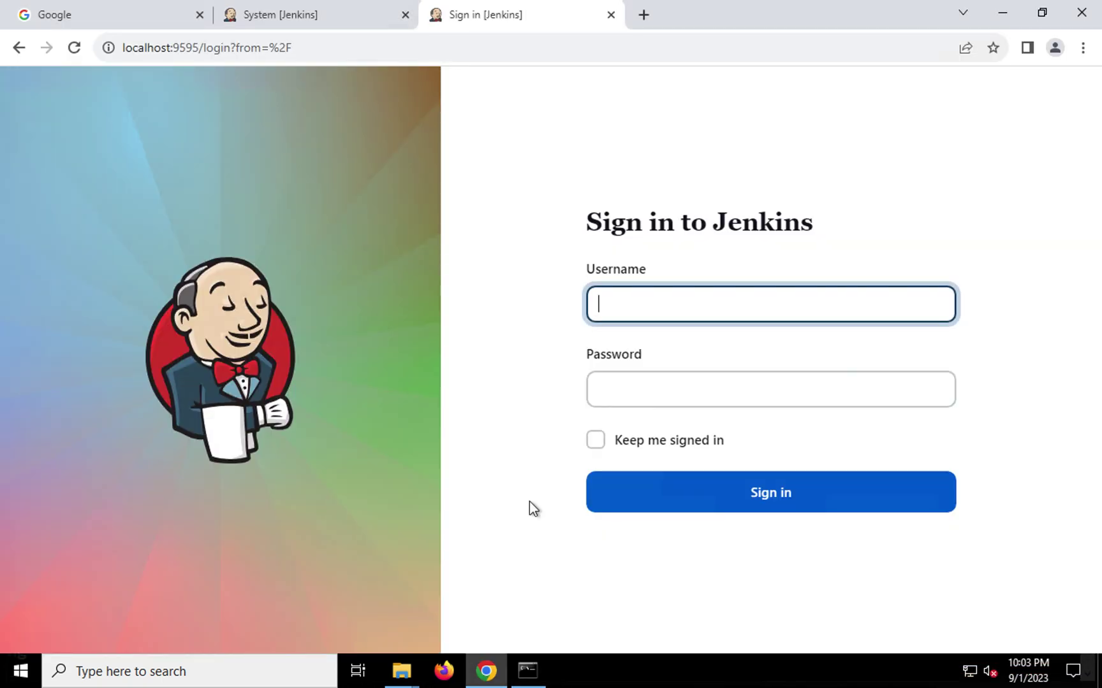
Sign in with the Jenkins username and password, then dismiss Chrome's password breach warning.
type("Raghav")
key("Tab")
left_click(728, 502)
left_click(728, 501)
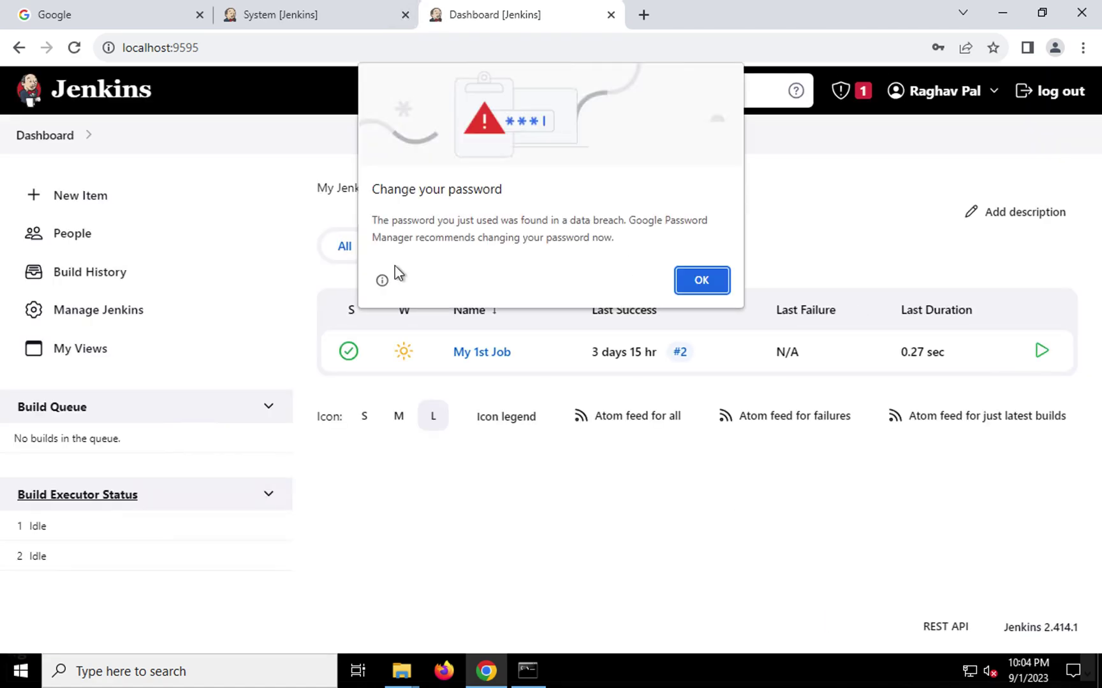
left_click(712, 289)
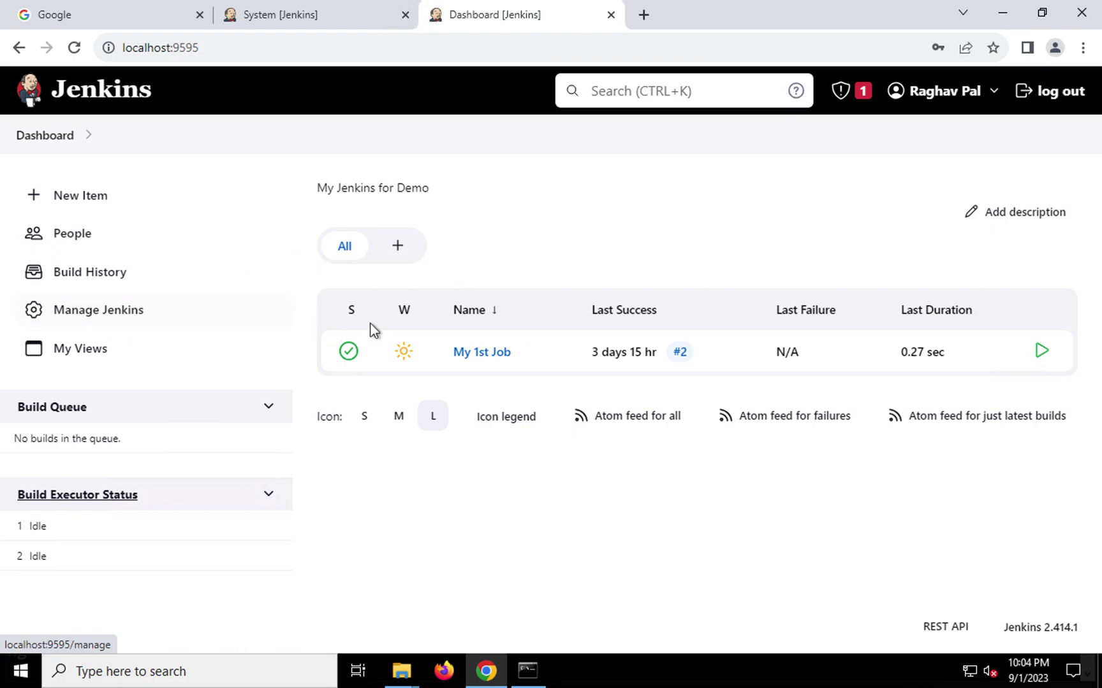
Open Manage Jenkins > System on port 9595 and highlight the D:\Tools\JenkinsHome home directory.
left_click(113, 317)
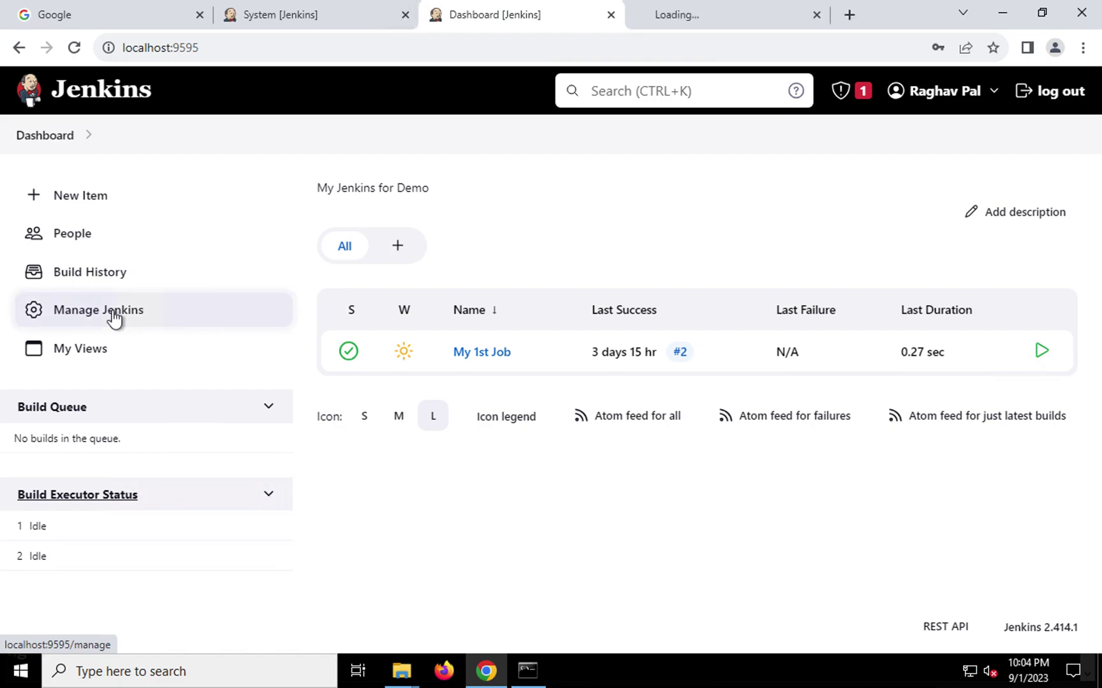
left_click(729, 17)
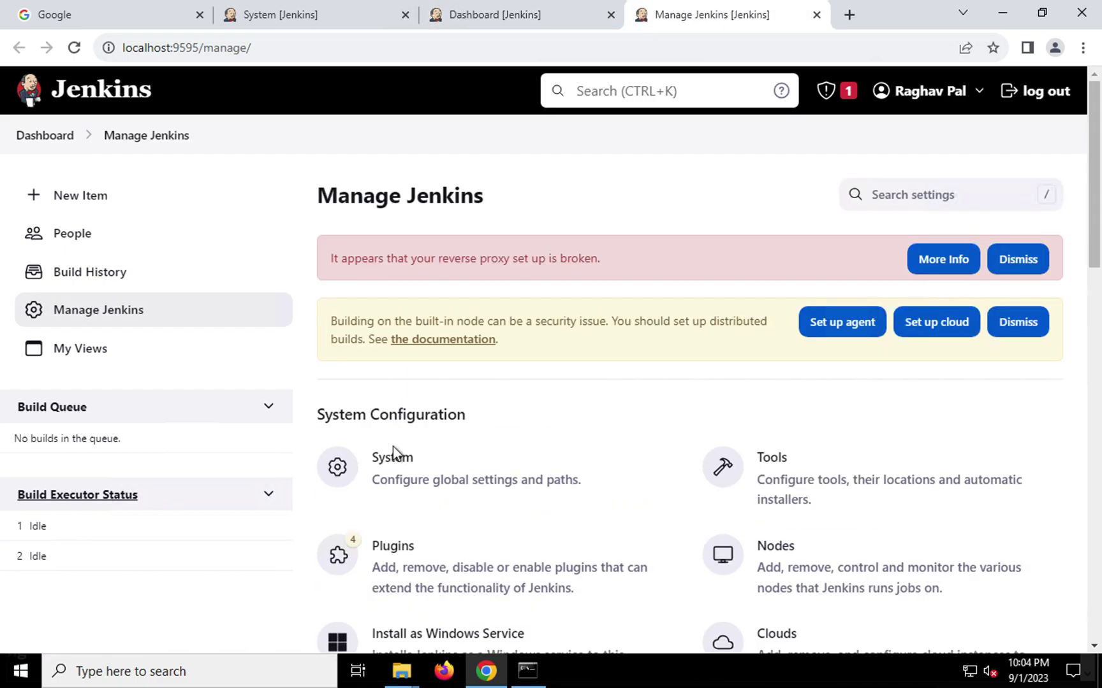
left_click(385, 464)
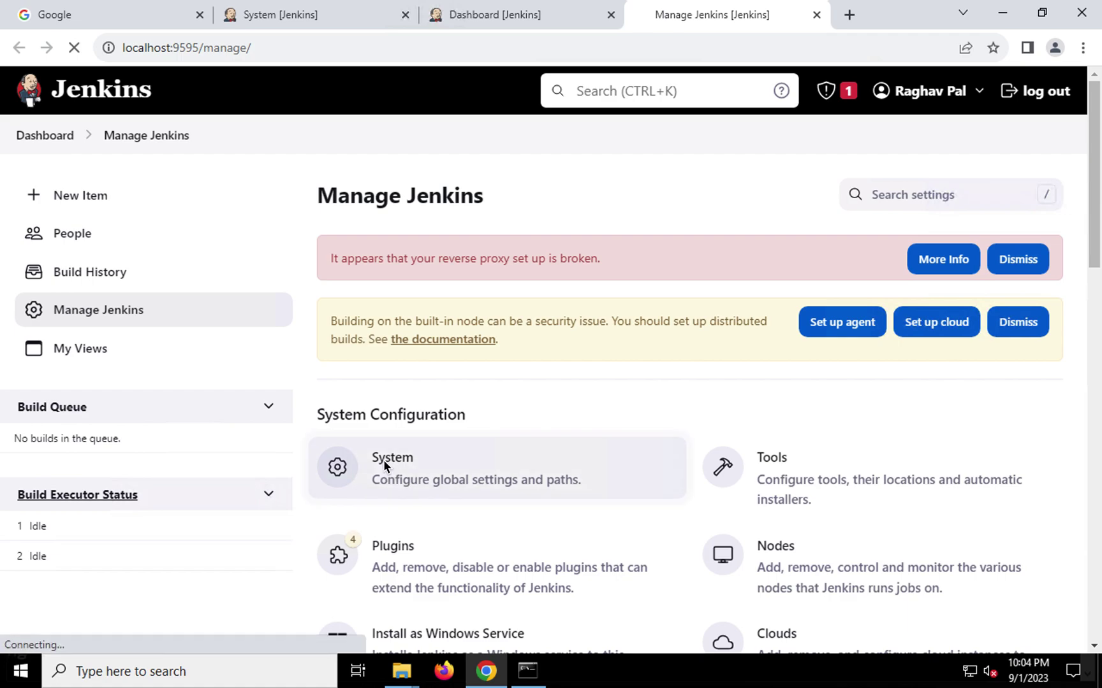
left_click_drag(327, 442, 647, 504)
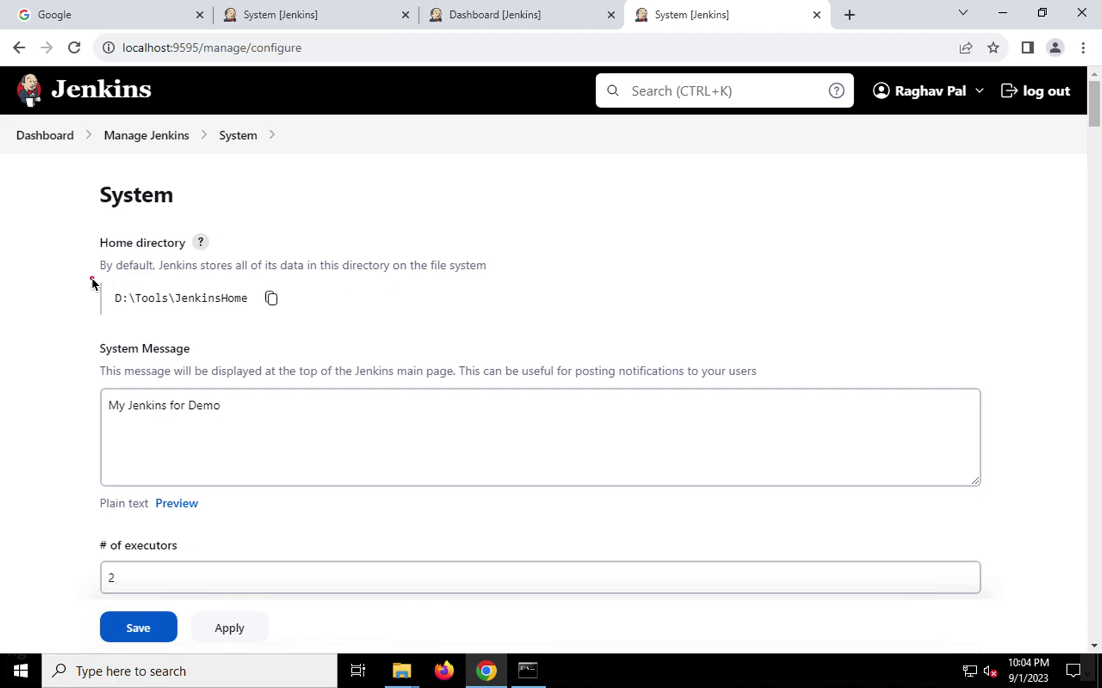
left_click_drag(86, 275, 360, 329)
Compare with the 9090 instance's C:\Users\Administrator\.jenkins home path, then re-highlight the 9595 path.
left_click(329, 9)
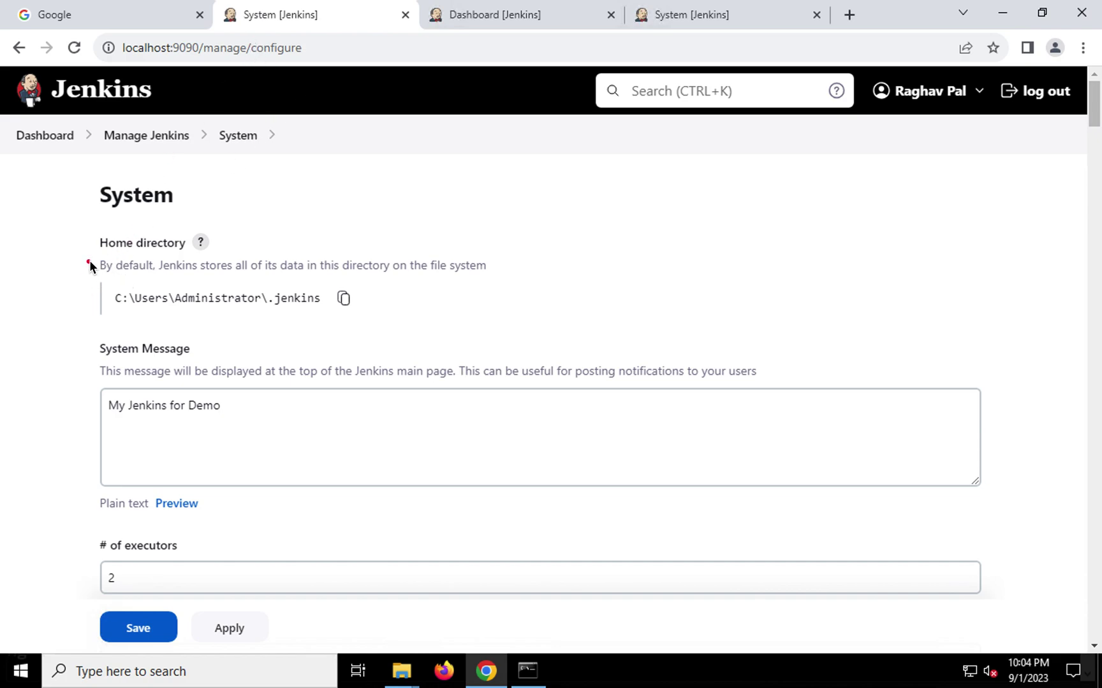
mouse_move(90, 278)
left_mouse_down()
mouse_move(81, 275)
mouse_move(413, 343)
left_mouse_up()
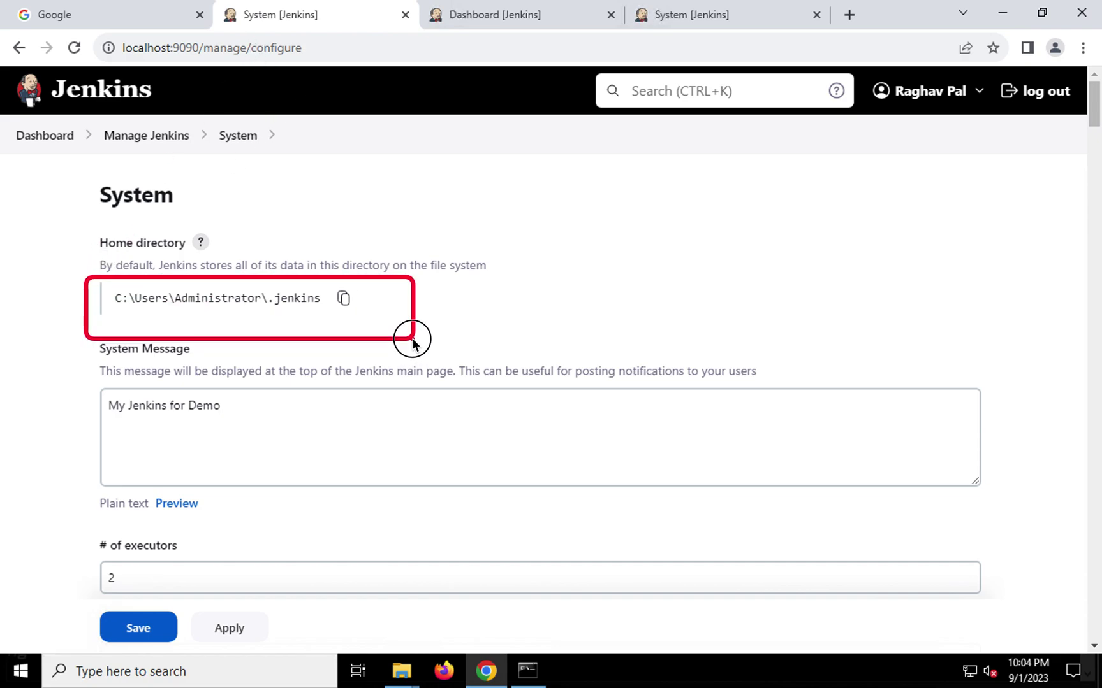
left_click(704, 16)
left_click_drag(94, 287, 320, 320)
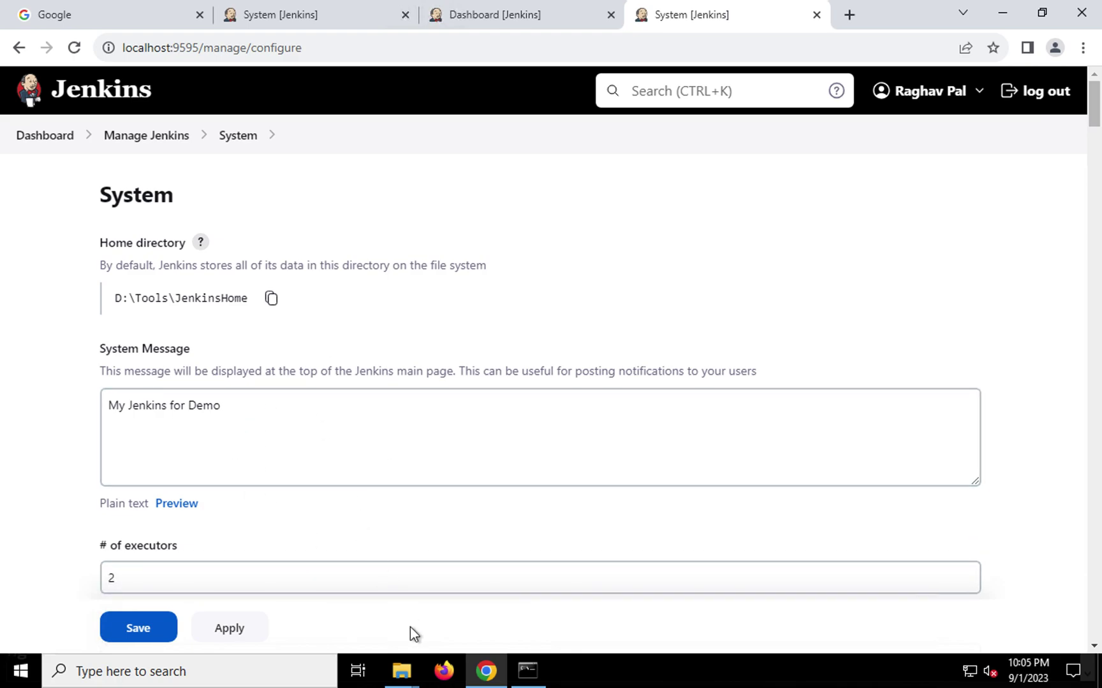
mouse_move(405, 672)
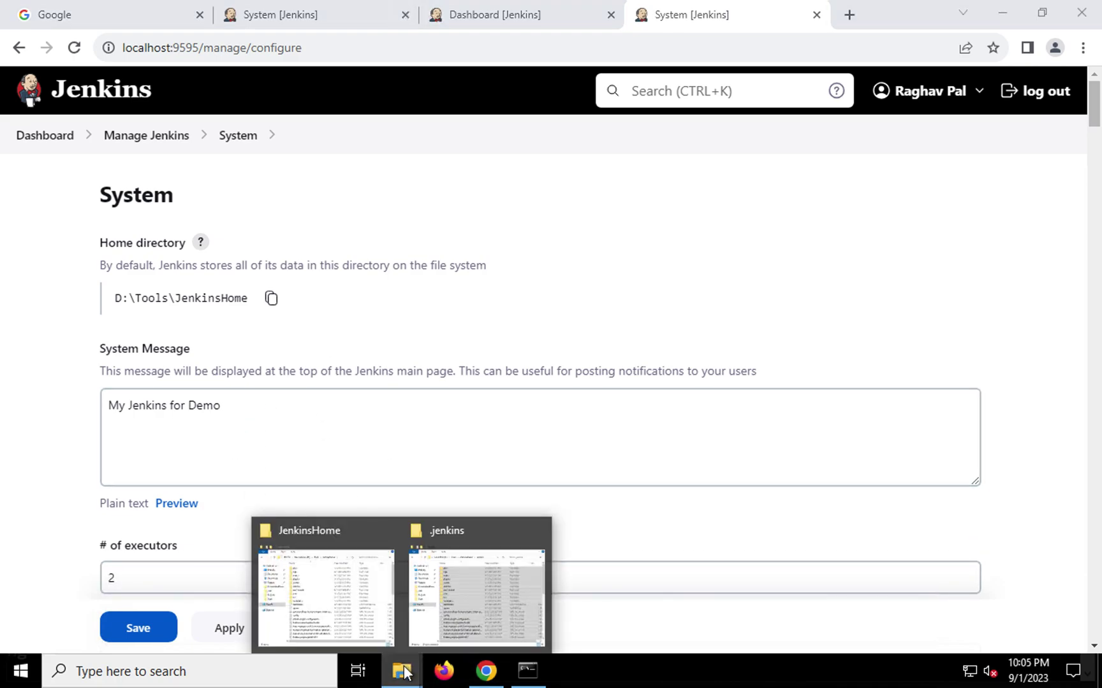
Show the JenkinsHome and old .jenkins folders in File Explorer, then bring up the closing slide.
left_click(344, 593)
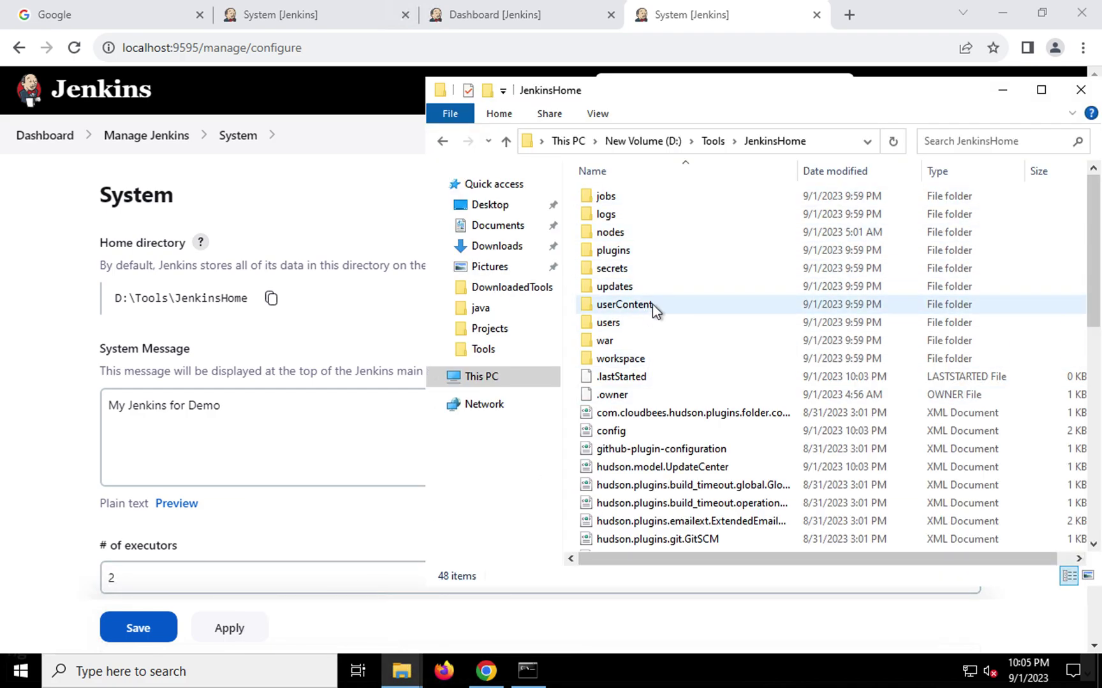
mouse_move(408, 669)
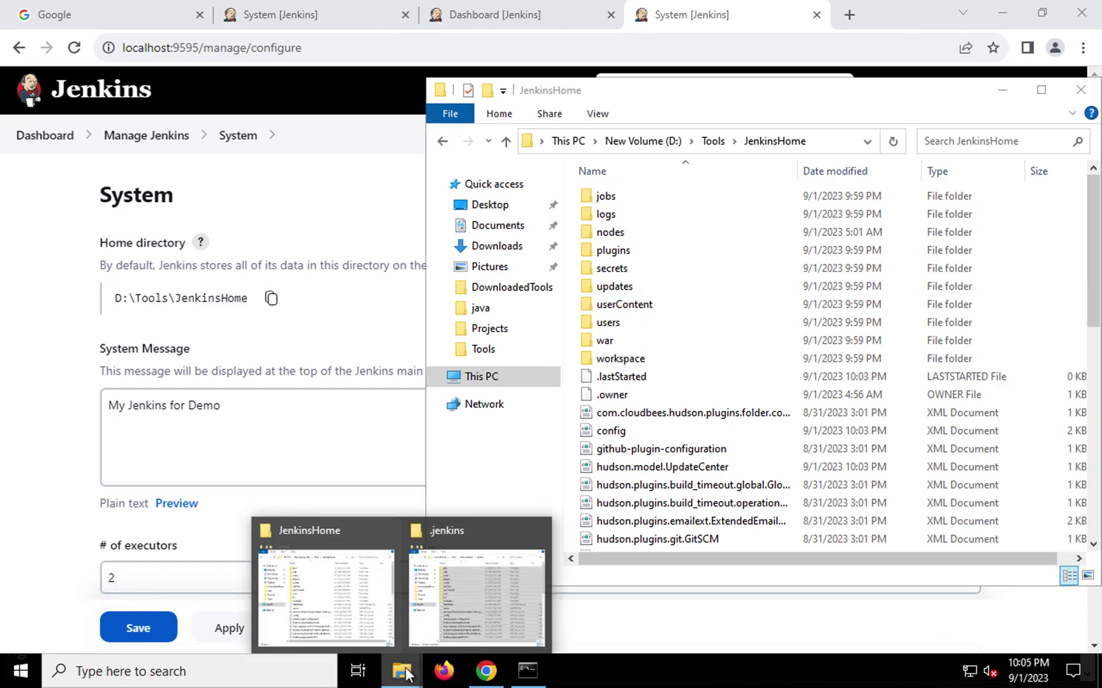
left_click(461, 590)
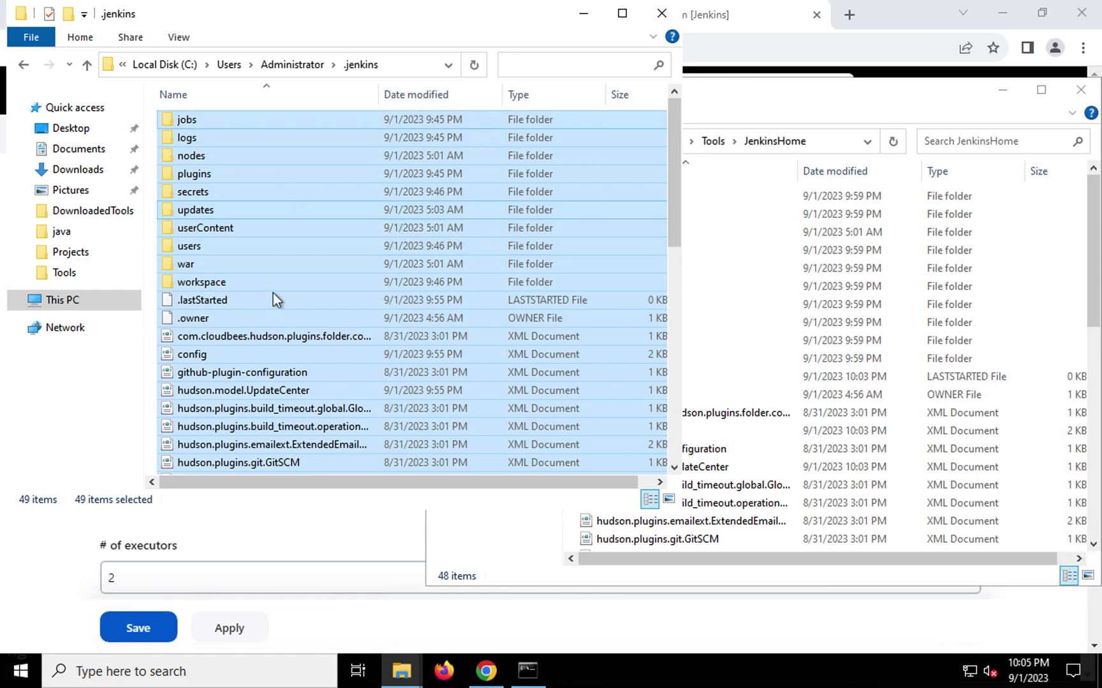
left_click(45, 582)
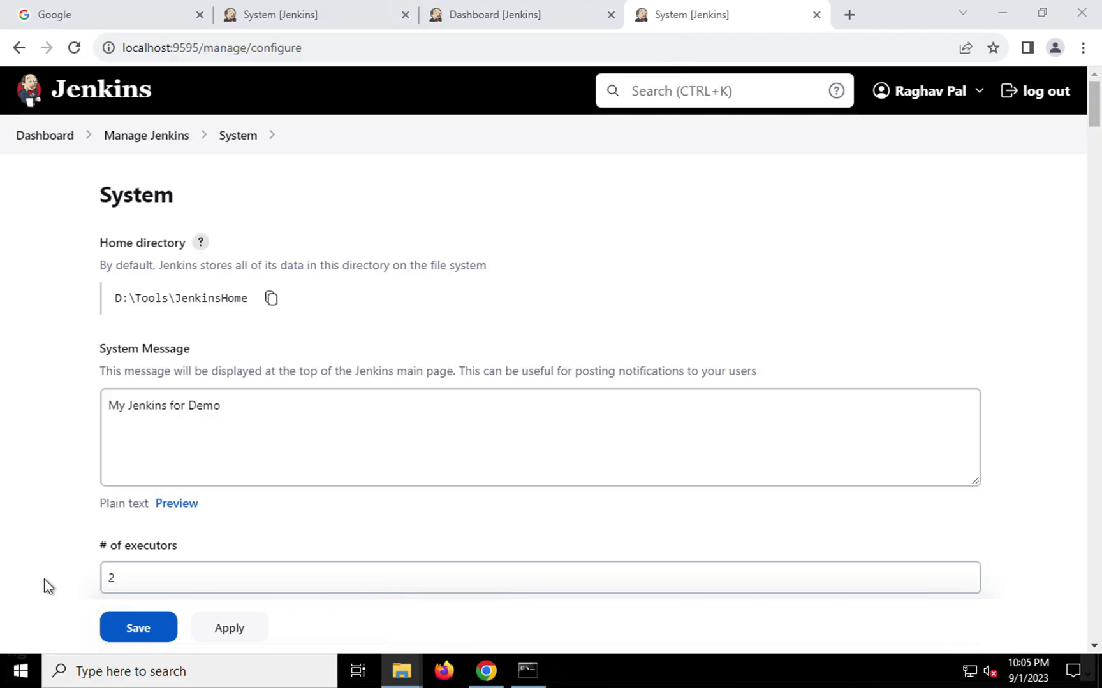
key("alt+Tab")
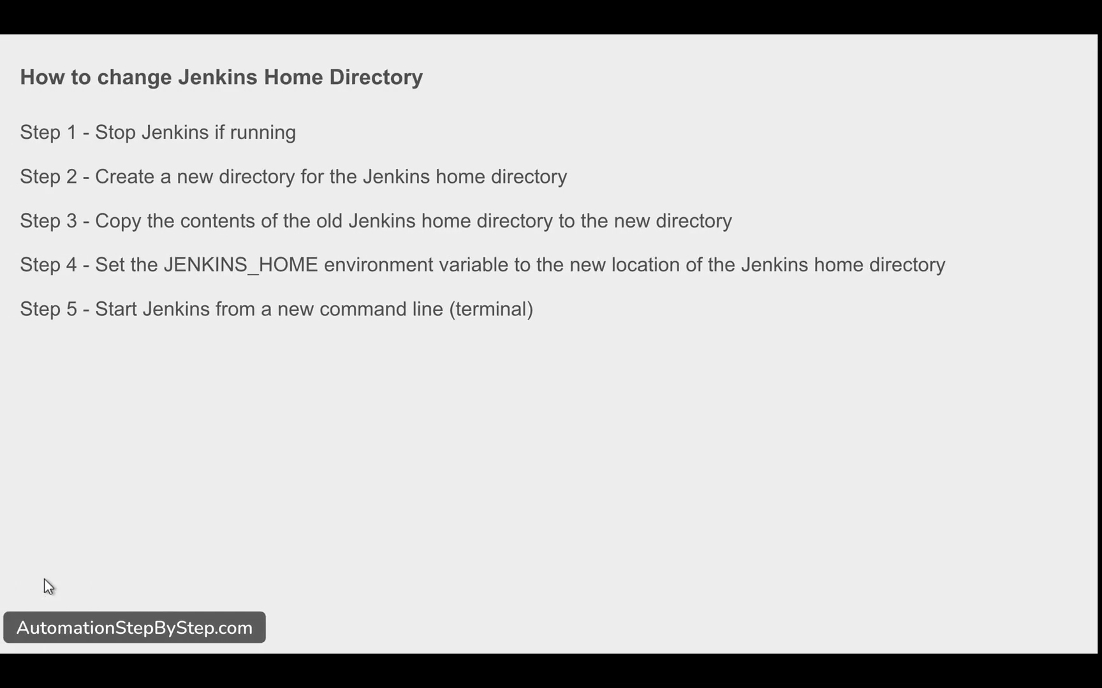